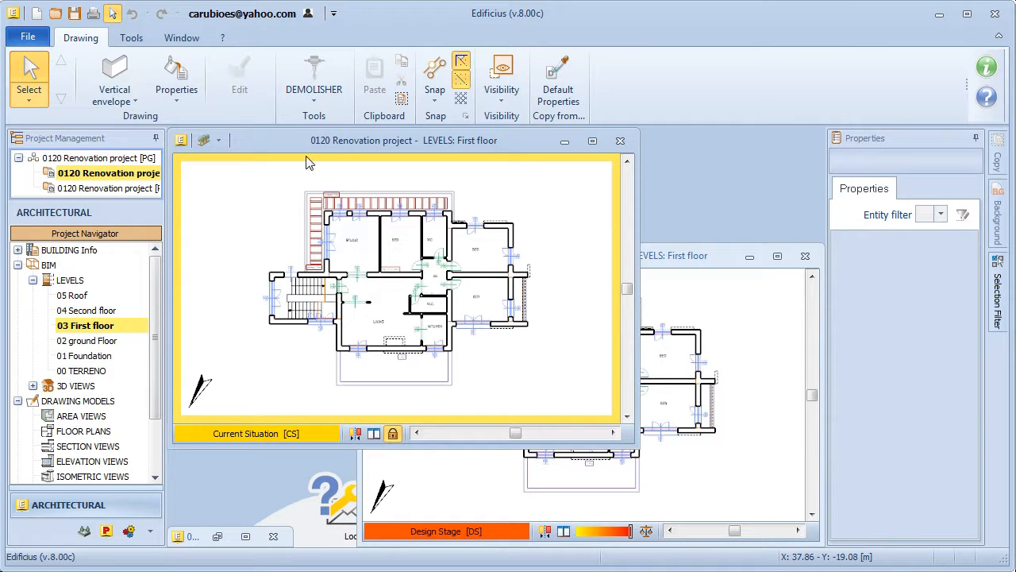
# - Arrange the Current Situation and Design Stage first-floor plans side by side
pyautogui.click(676, 256)
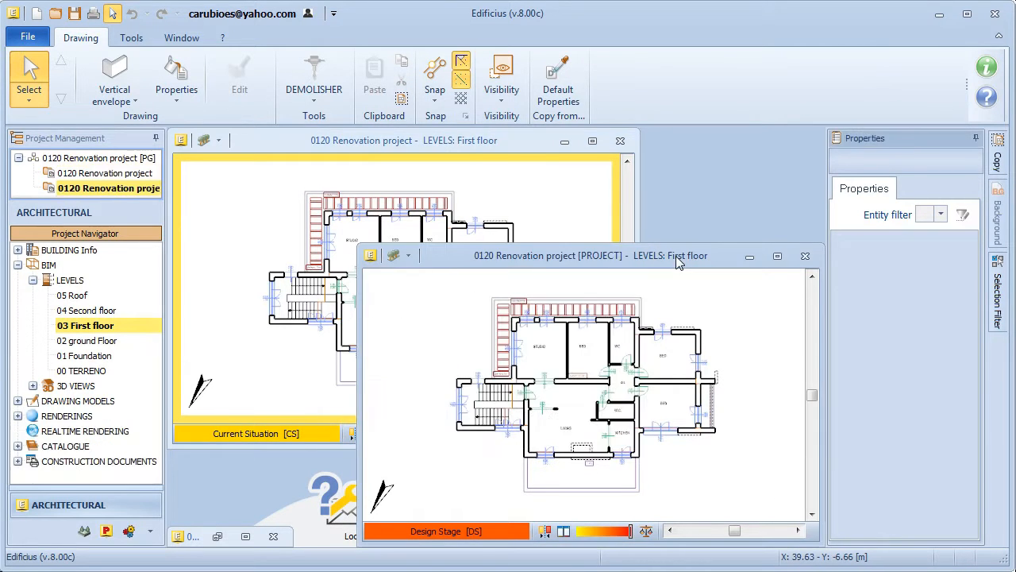
pyautogui.click(565, 533)
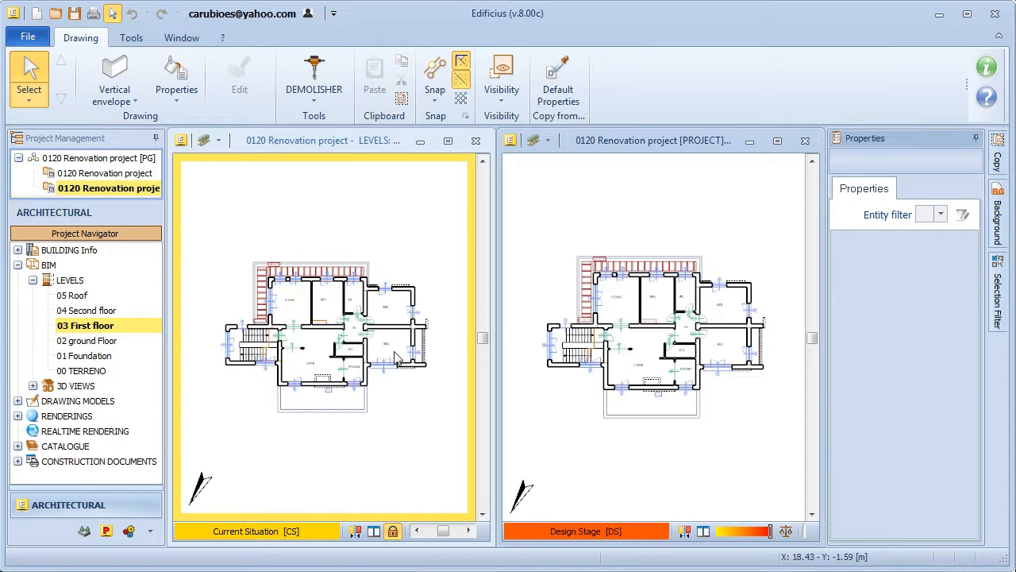
pyautogui.scroll(4, 397, 358)
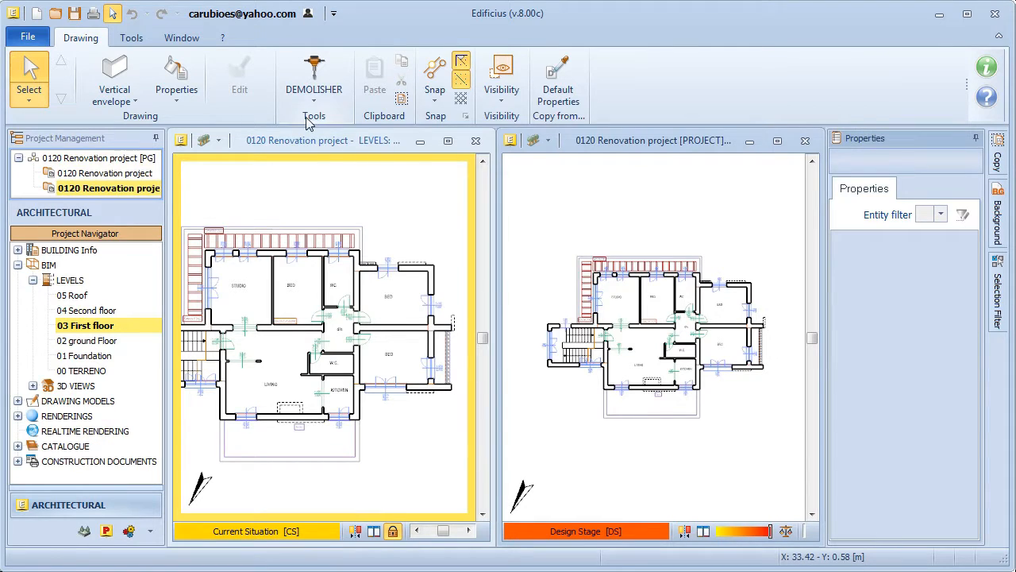
# - Demolish the STUDIO–BED partition, the door between STUDIO and LIVING, and the partitions, doors and fireplace around LIVING, W.C. and KITCHEN
pyautogui.click(314, 94)
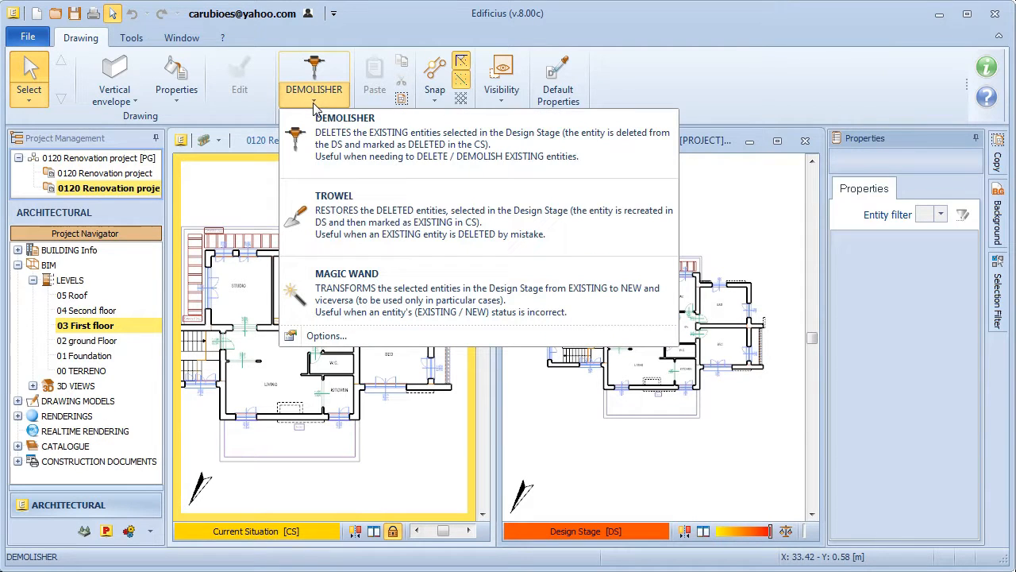
pyautogui.click(347, 135)
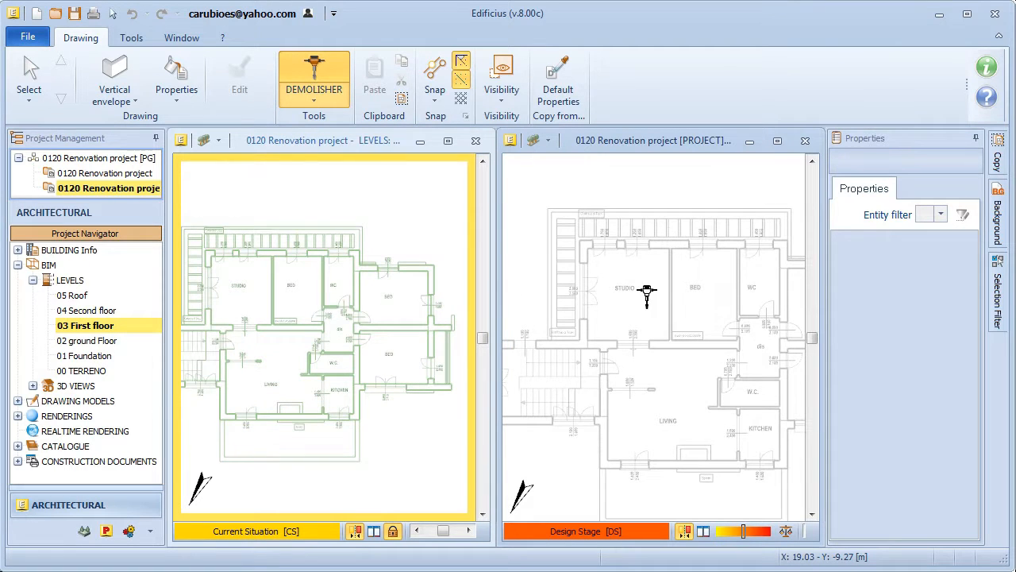
pyautogui.click(670, 285)
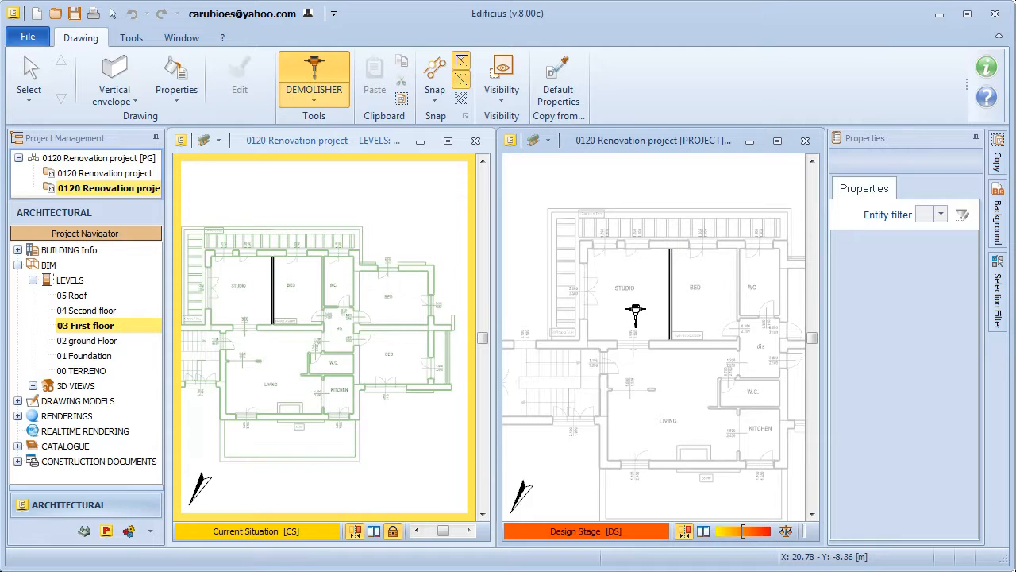
pyautogui.click(636, 389)
pyautogui.moveTo(654, 369); pyautogui.dragTo(775, 451)
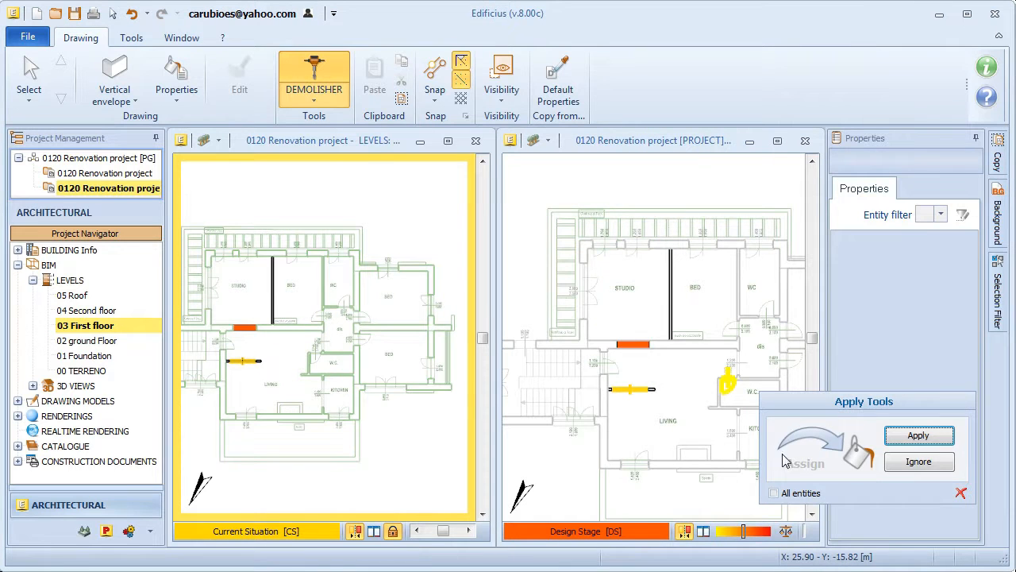
pyautogui.click(907, 442)
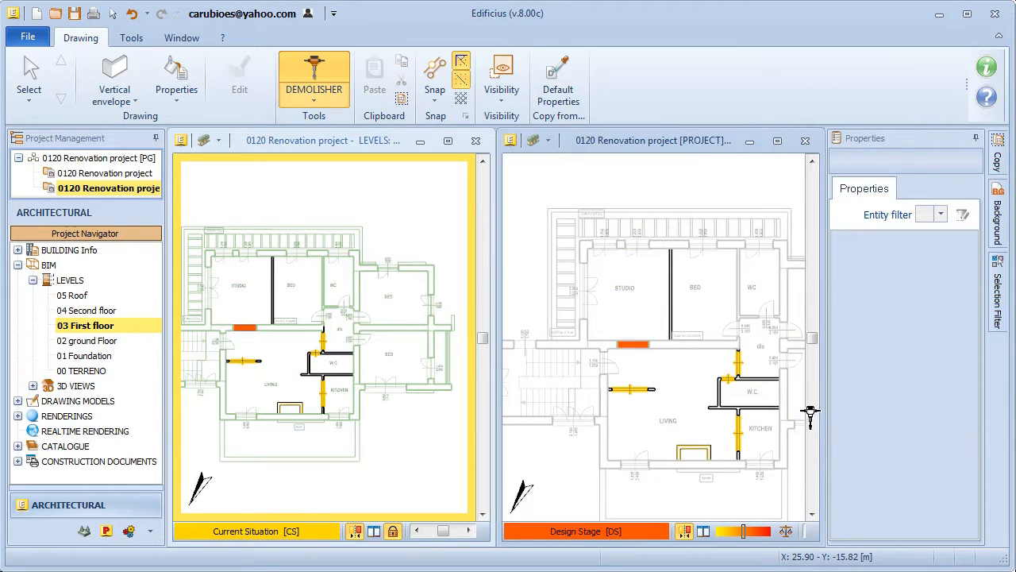
pyautogui.click(30, 73)
# - Start a new vertical envelope wall in the Design Stage plan, copying its default properties from the existing wall between BED and WC
pyautogui.scroll(4, 238, 341)
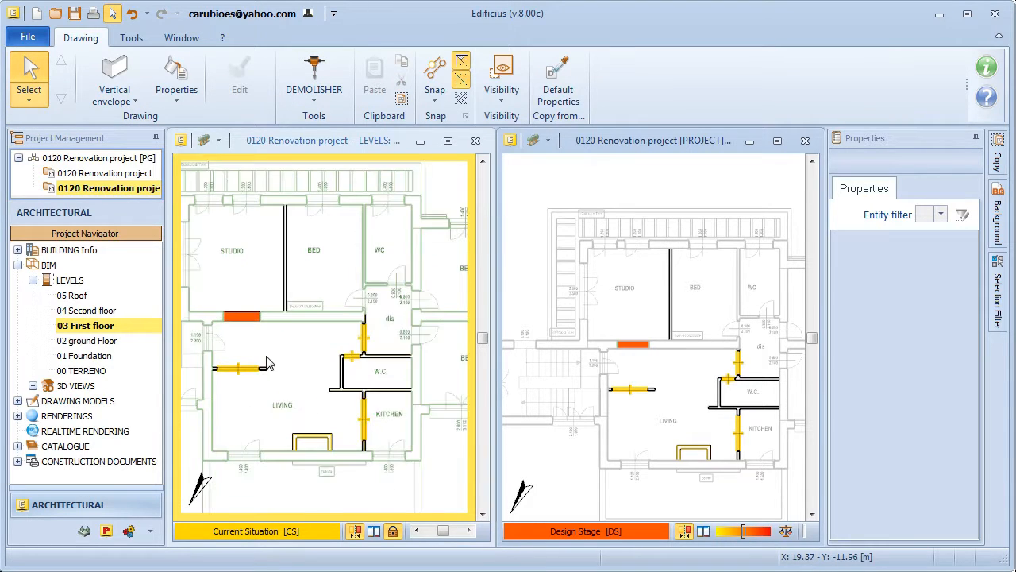
pyautogui.scroll(2, 625, 393)
pyautogui.moveTo(722, 425); pyautogui.dragTo(677, 387, button='middle')
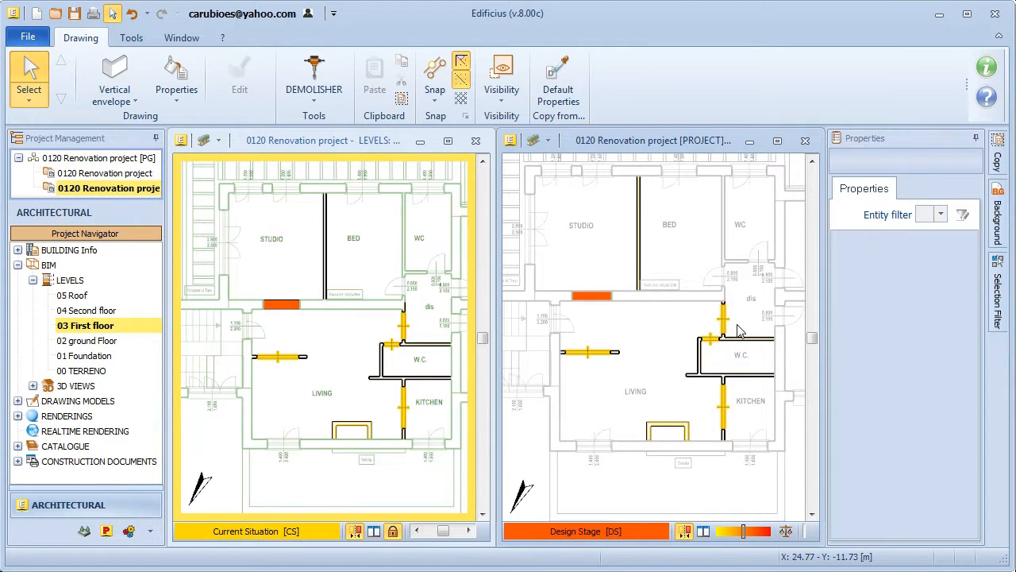
pyautogui.click(114, 80)
pyautogui.click(559, 79)
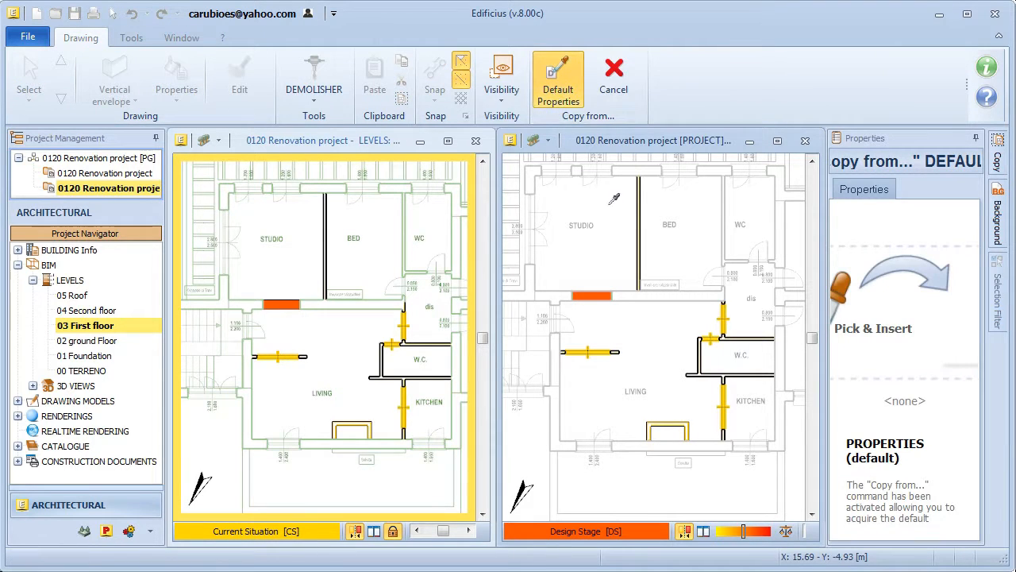
pyautogui.click(724, 214)
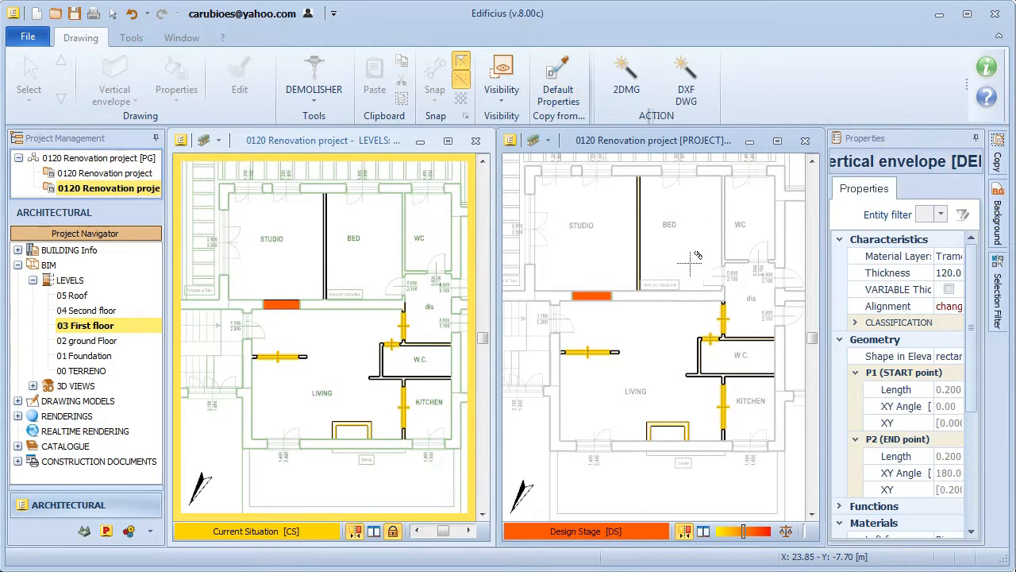
# - Draw a horizontal partition across the W.C. and LIVING area, spanning between the inner faces of the opposite side walls
pyautogui.scroll(2, 764, 349)
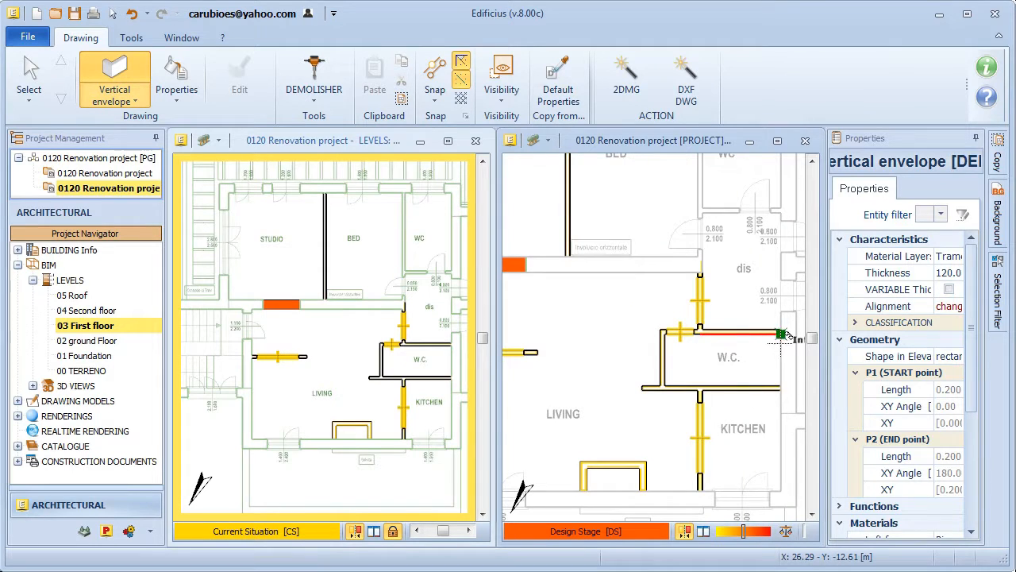
pyautogui.scroll(2, 785, 335)
pyautogui.click(783, 334)
pyautogui.scroll(-3, 771, 337)
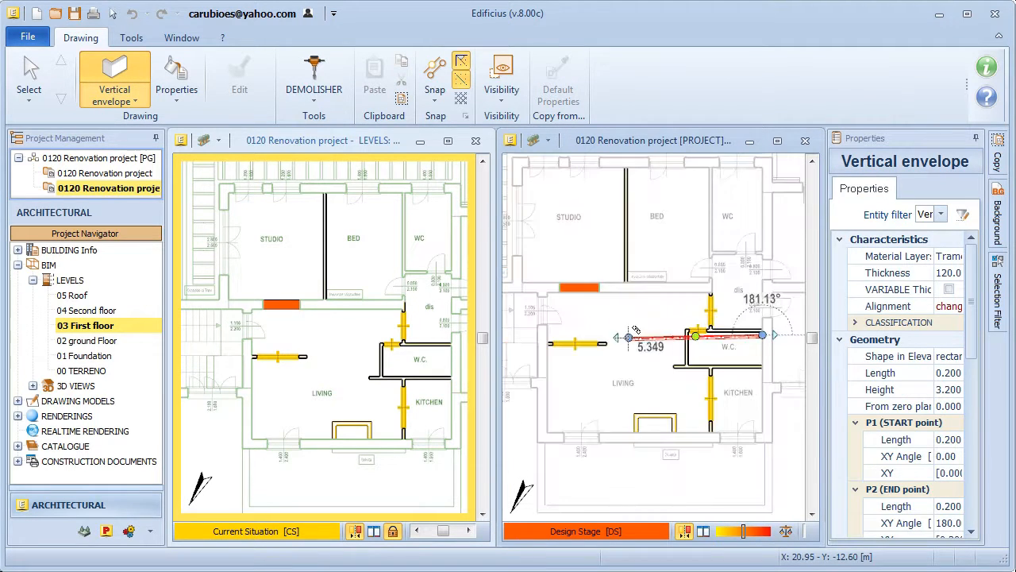
pyautogui.scroll(2, 596, 336)
pyautogui.click(527, 336)
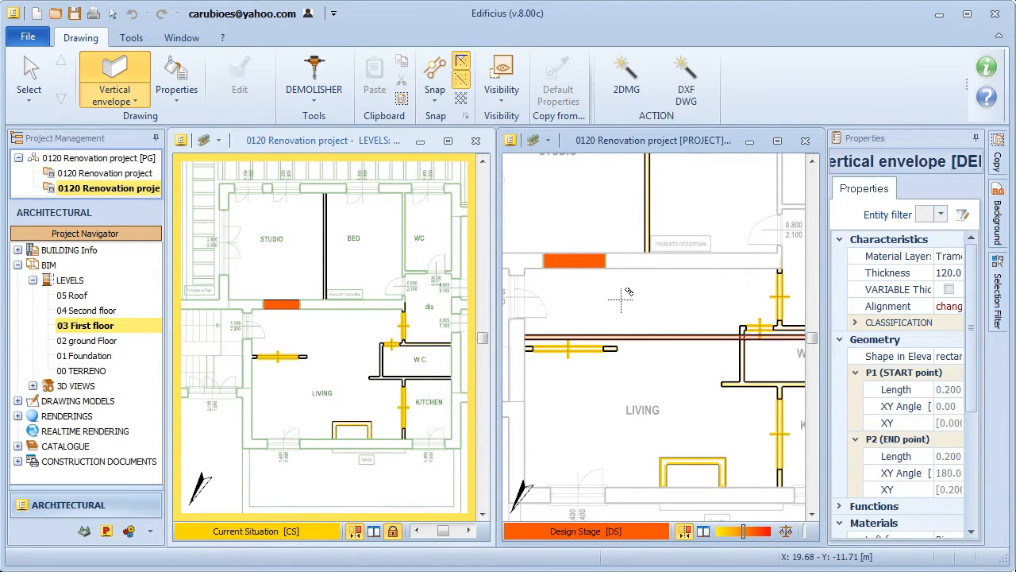
# - Draw a vertical partition from the wall below BED down through LIVING to the outer wall by the fireplace, crossing the new horizontal partition
pyautogui.scroll(-1, 622, 301)
pyautogui.scroll(-1, 636, 330)
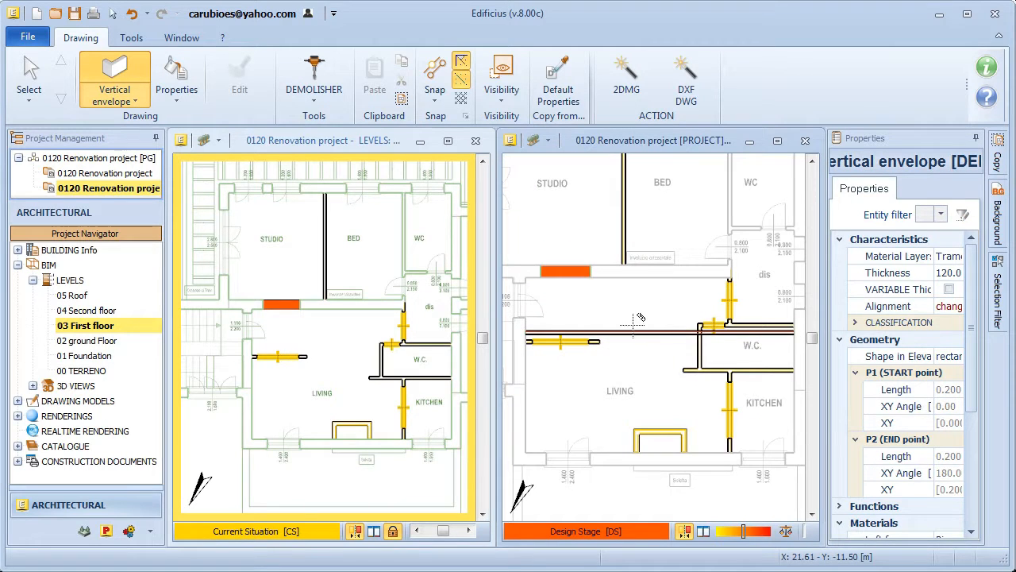
pyautogui.click(640, 278)
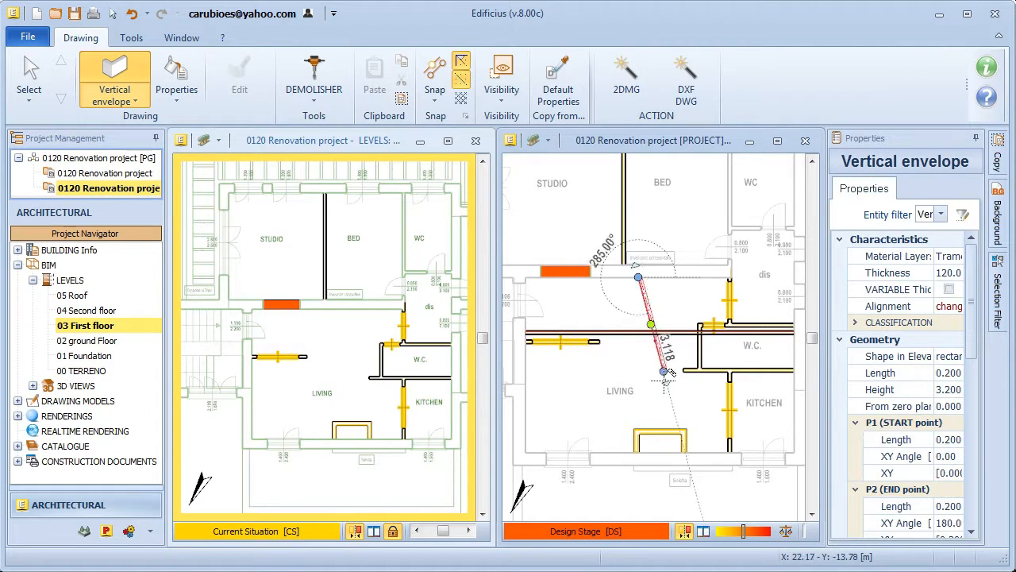
pyautogui.click(640, 451)
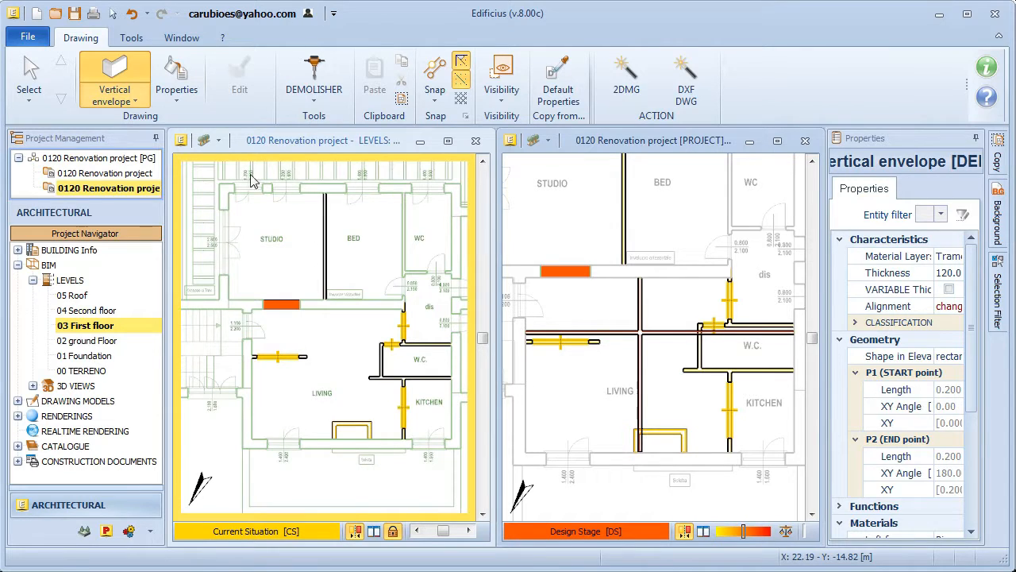
# - Start a new door using default properties copied from the existing 0.800 × 2.100 WC door
pyautogui.click(115, 79)
pyautogui.click(96, 209)
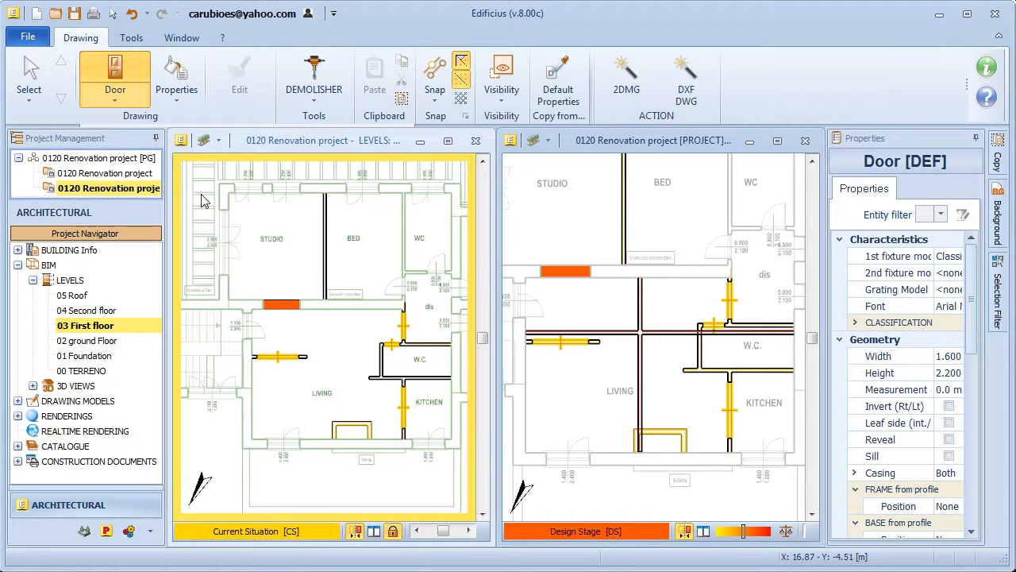
pyautogui.click(558, 79)
pyautogui.scroll(-2, 731, 262)
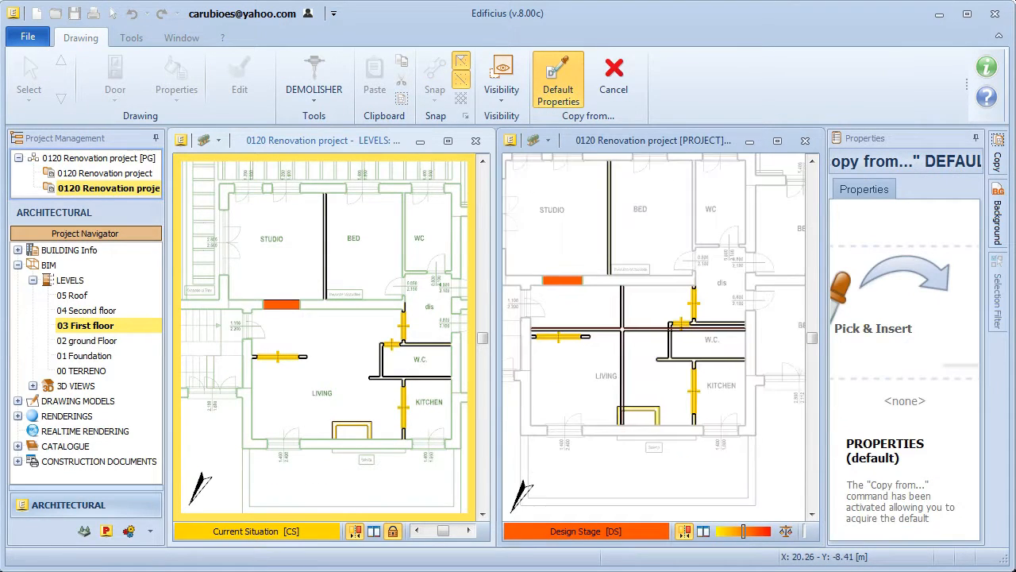
pyautogui.click(734, 247)
# - Place one door in the vertical partition above the crossing and two in the horizontal partition, at the LIVING and W.C. labels
pyautogui.scroll(3, 611, 330)
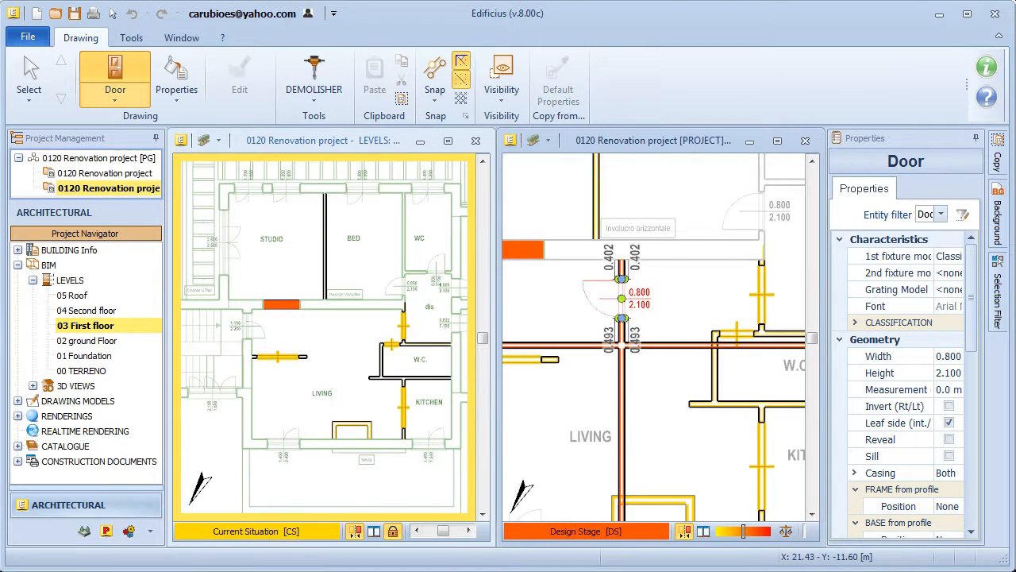
pyautogui.click(622, 299)
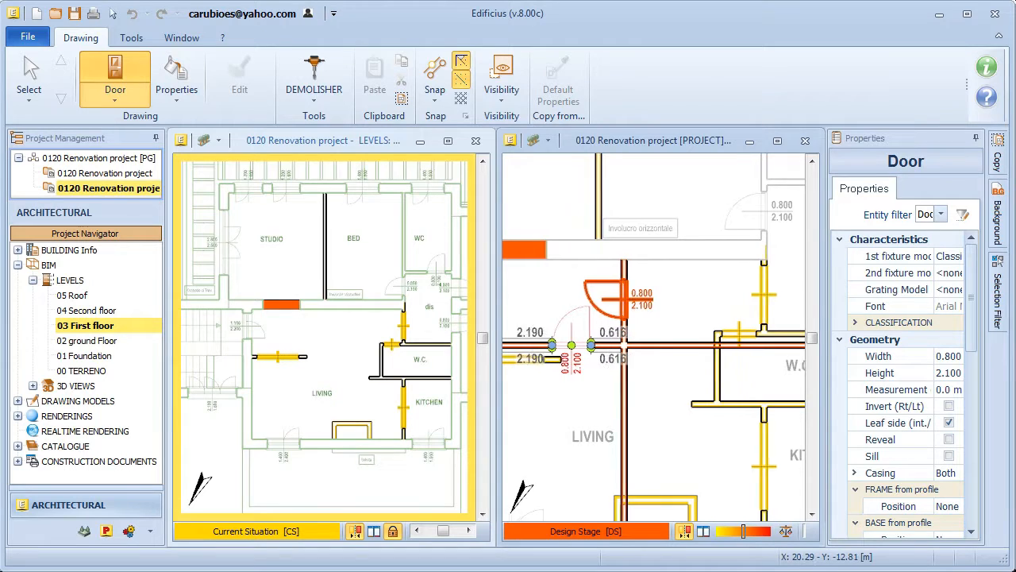
pyautogui.moveTo(568, 343); pyautogui.dragTo(647, 343, button='middle')
pyautogui.click(644, 343)
pyautogui.scroll(-2, 627, 345)
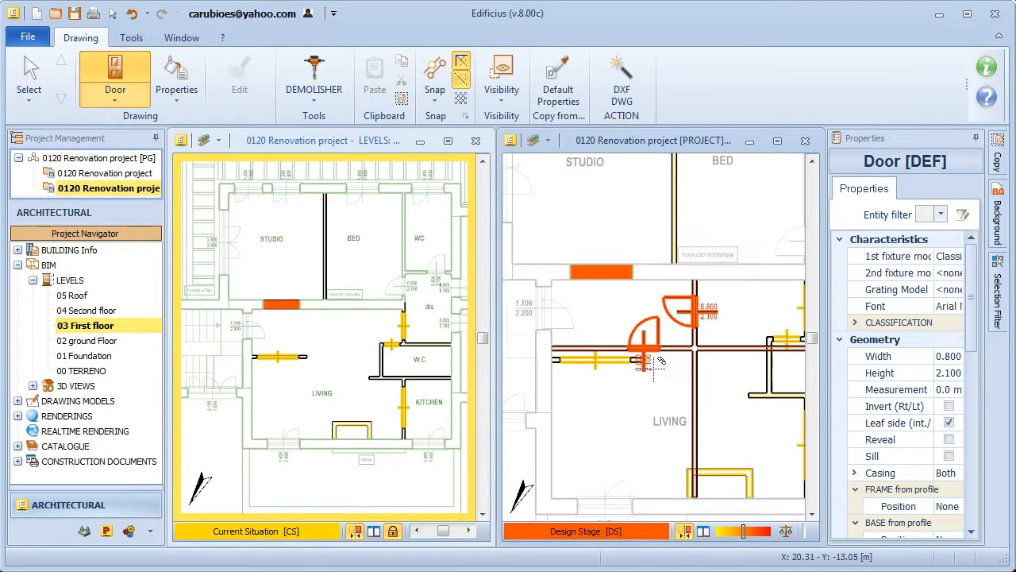
pyautogui.moveTo(587, 365); pyautogui.dragTo(558, 364, button='middle')
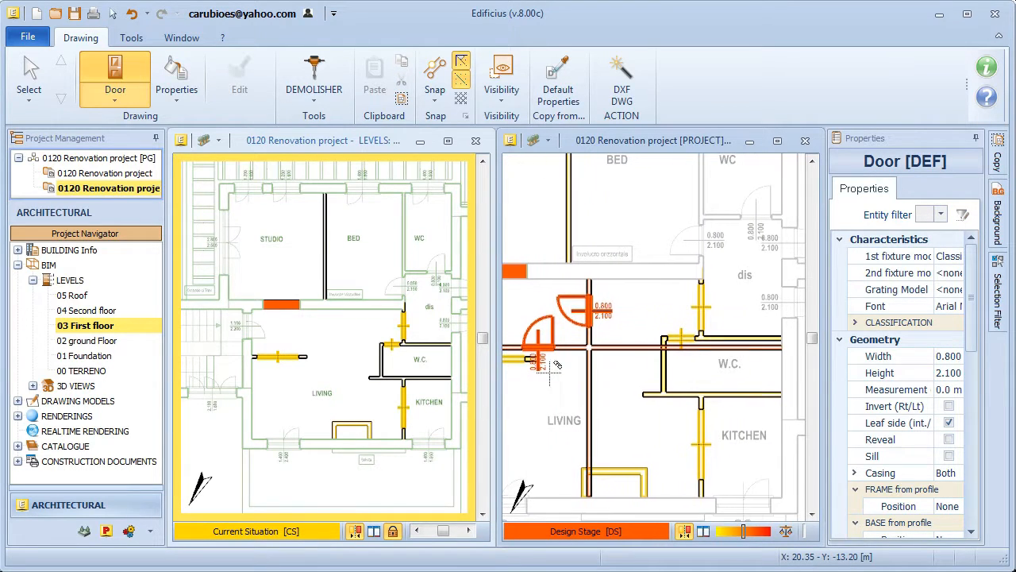
pyautogui.click(750, 341)
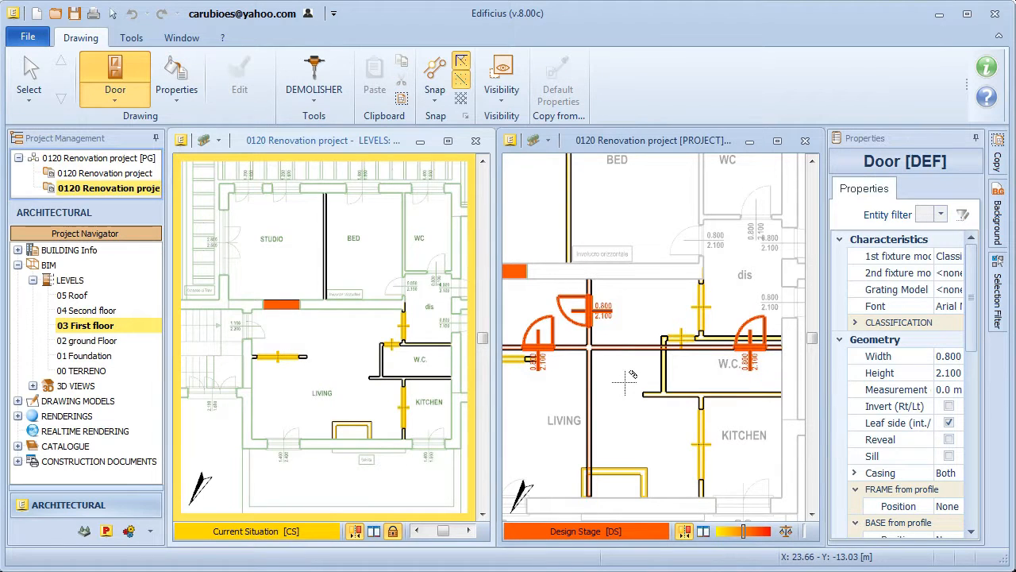
pyautogui.scroll(-3, 633, 375)
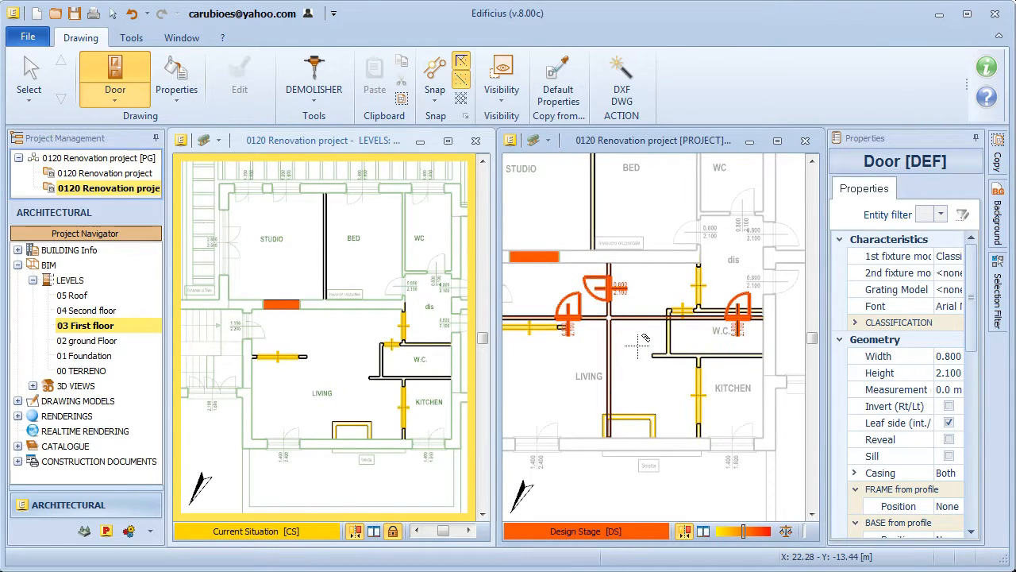
# - Flip the opening side of the new door in the vertical partition
pyautogui.press('Escape')
pyautogui.click(609, 288)
pyautogui.press('space')
pyautogui.press('Escape')
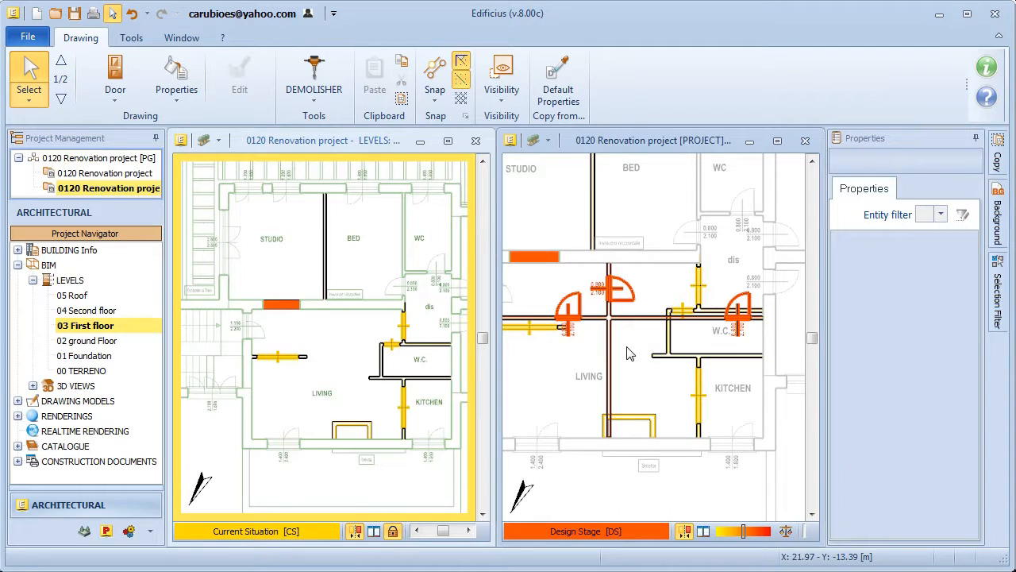
# - Compare the existing and design states of the first floor, toggling the comparison colours off and on and moving the comparison slider midway
pyautogui.scroll(-2, 691, 403)
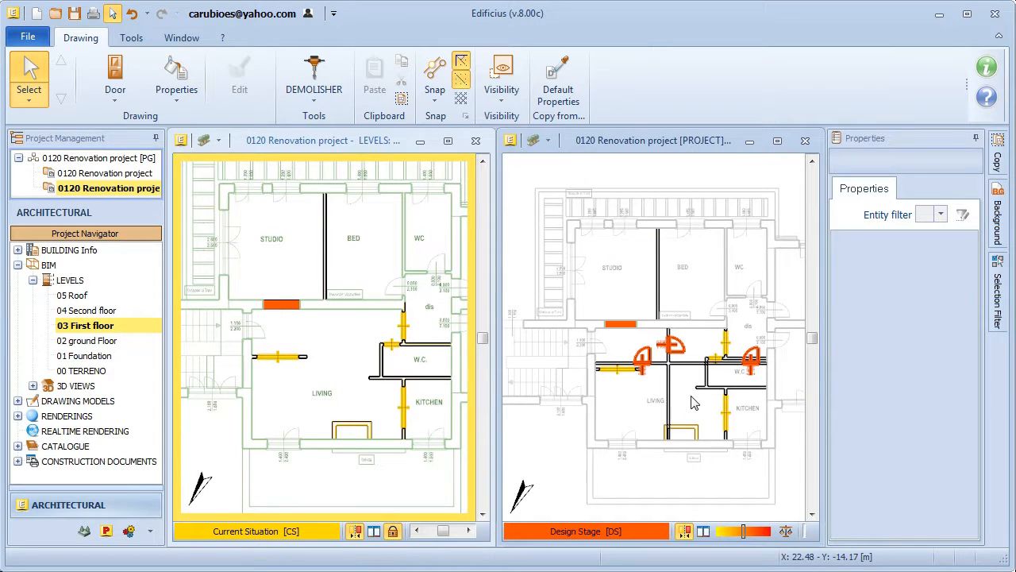
pyautogui.scroll(3, 691, 403)
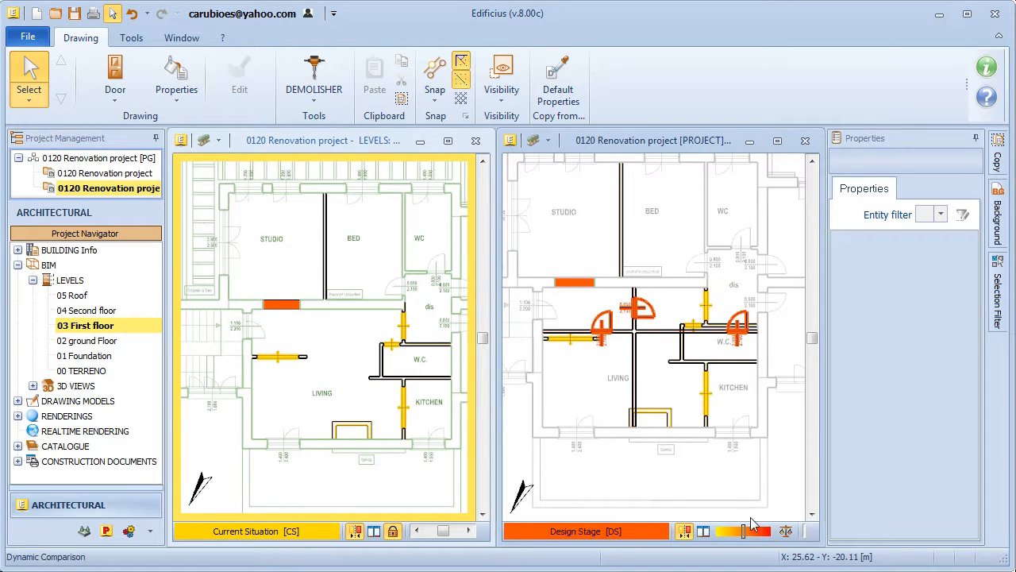
pyautogui.moveTo(745, 533)
pyautogui.mouseDown()
pyautogui.moveTo(770, 540)
pyautogui.moveTo(715, 540)
pyautogui.moveTo(741, 542)
pyautogui.mouseUp()
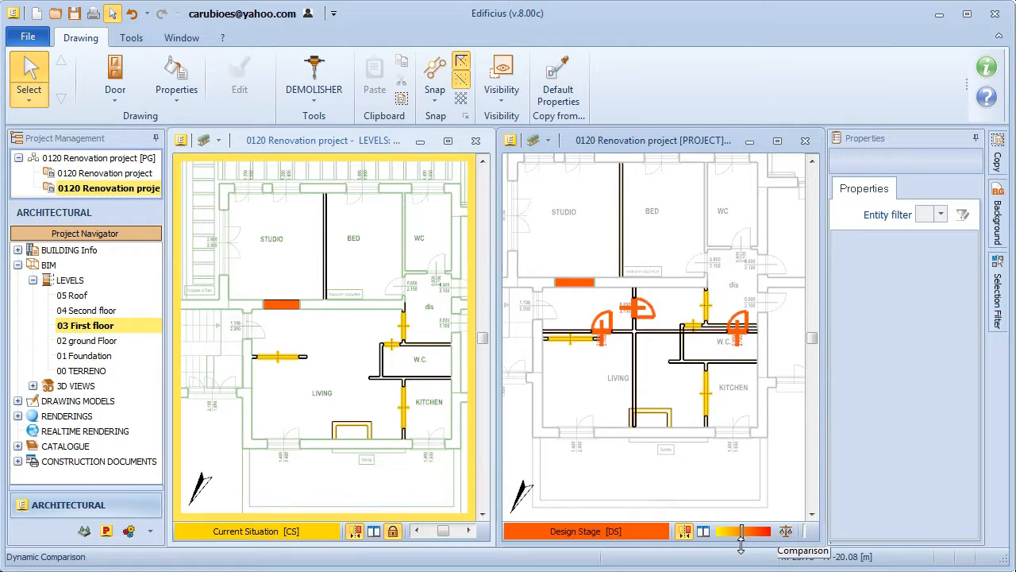
pyautogui.click(686, 532)
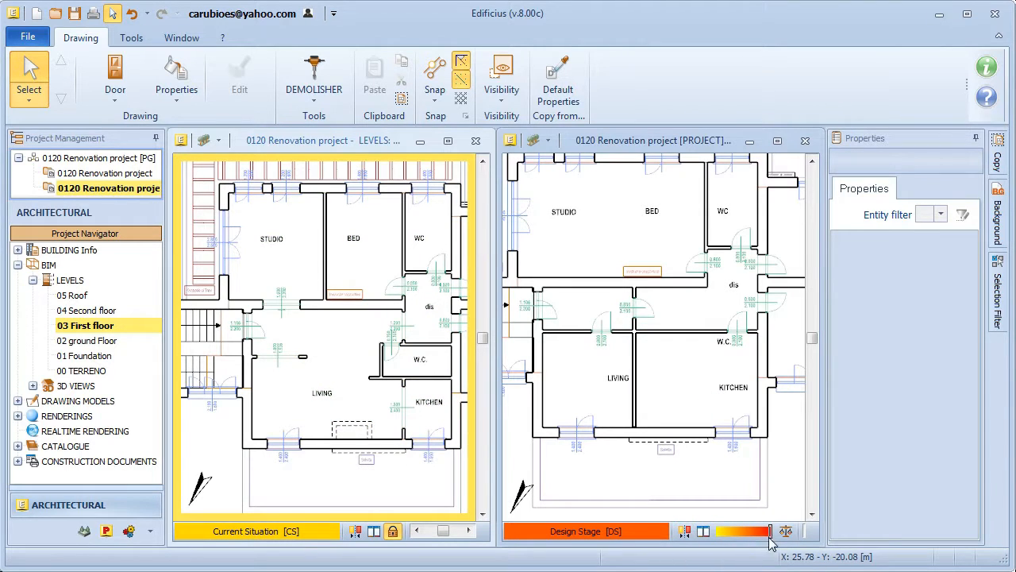
pyautogui.moveTo(769, 531); pyautogui.dragTo(744, 534)
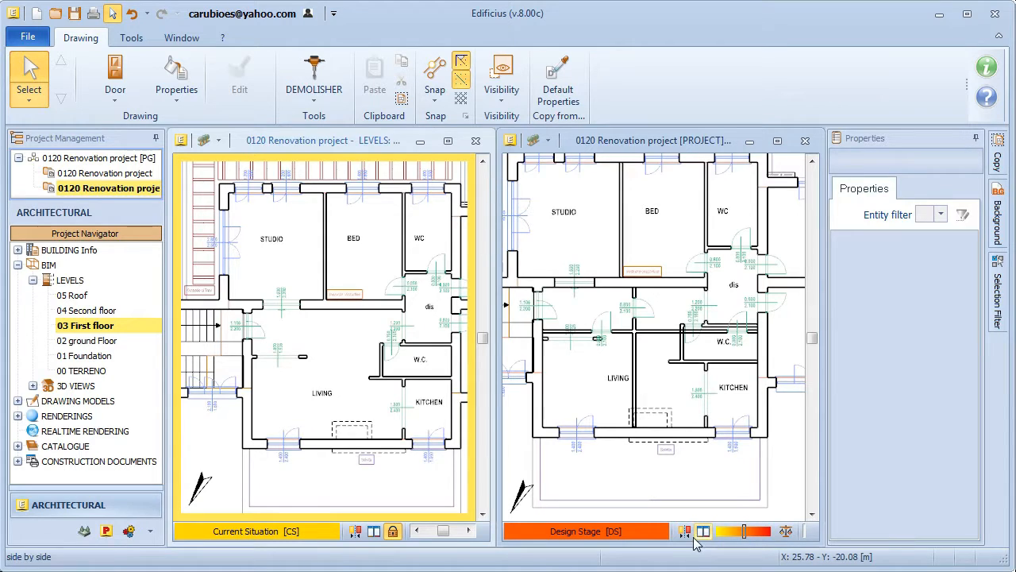
pyautogui.click(684, 532)
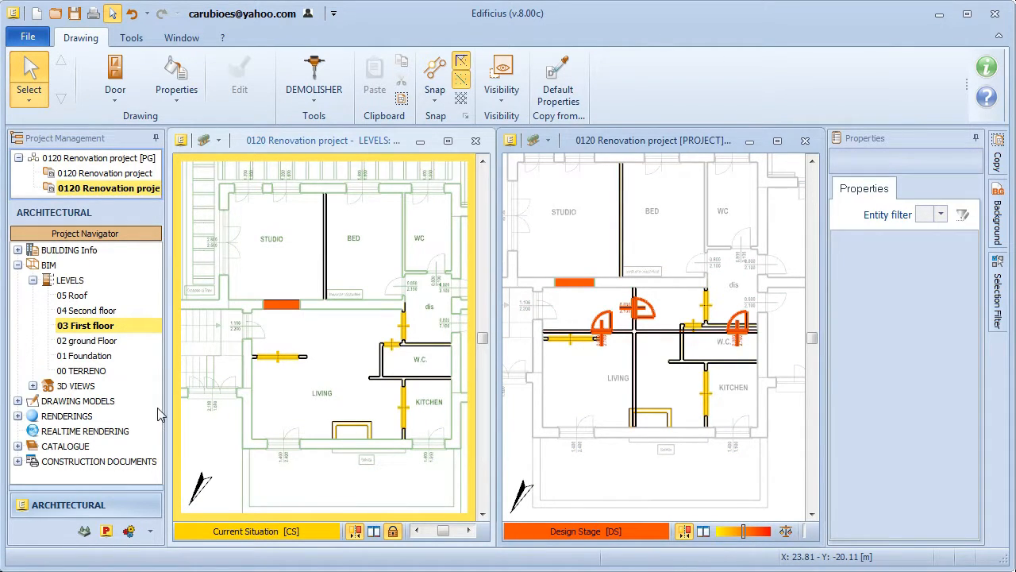
# - Open the default 3D view of the design-stage project
pyautogui.click(33, 386)
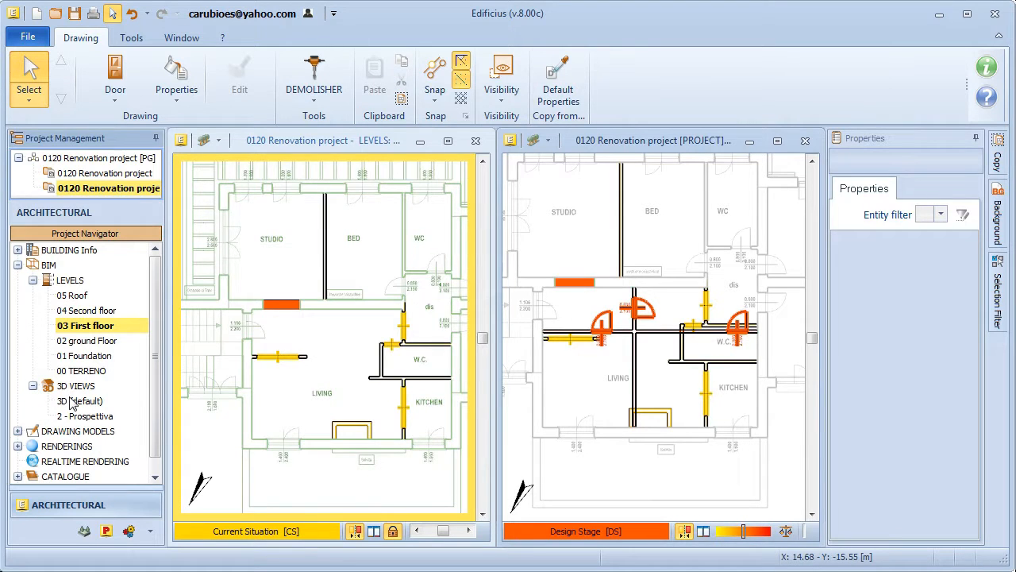
pyautogui.doubleClick(80, 401)
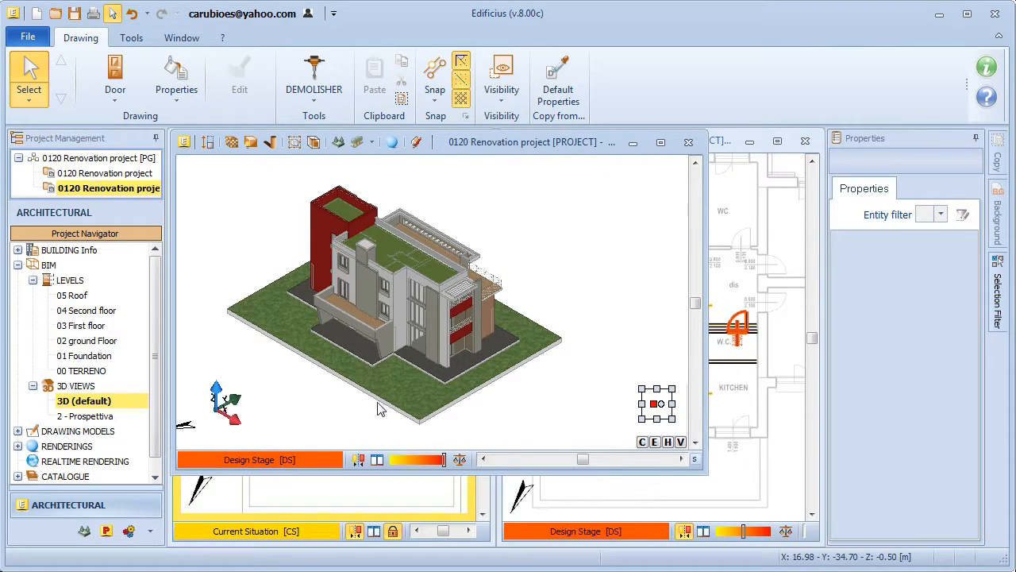
# - With both 3D stages side by side, demolish the projecting chimney wall above and below the balcony and the first-floor balcony door in the design stage
pyautogui.scroll(3, 294, 349)
pyautogui.scroll(5, 710, 397)
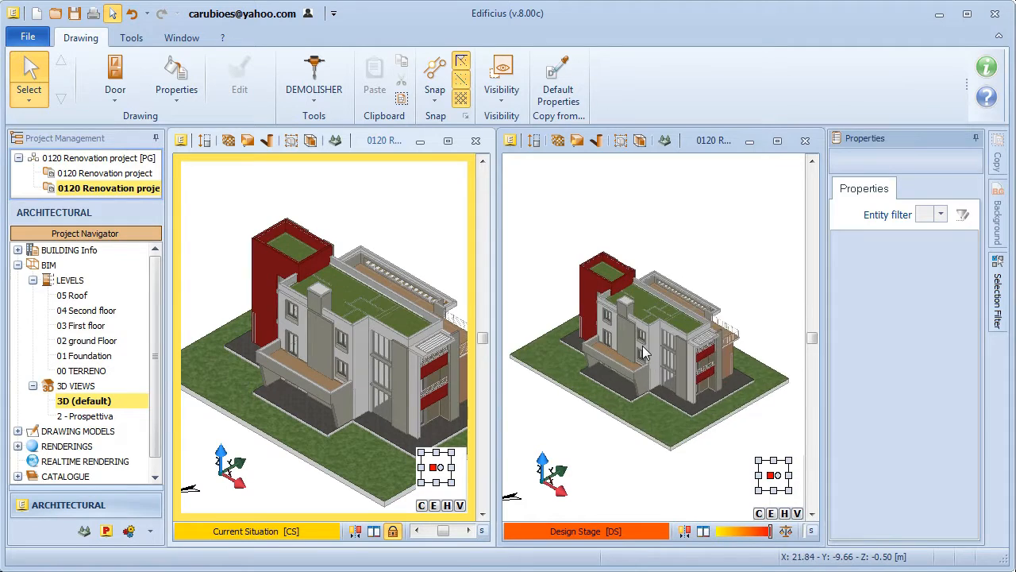
pyautogui.moveTo(709, 397); pyautogui.dragTo(733, 376, button='middle')
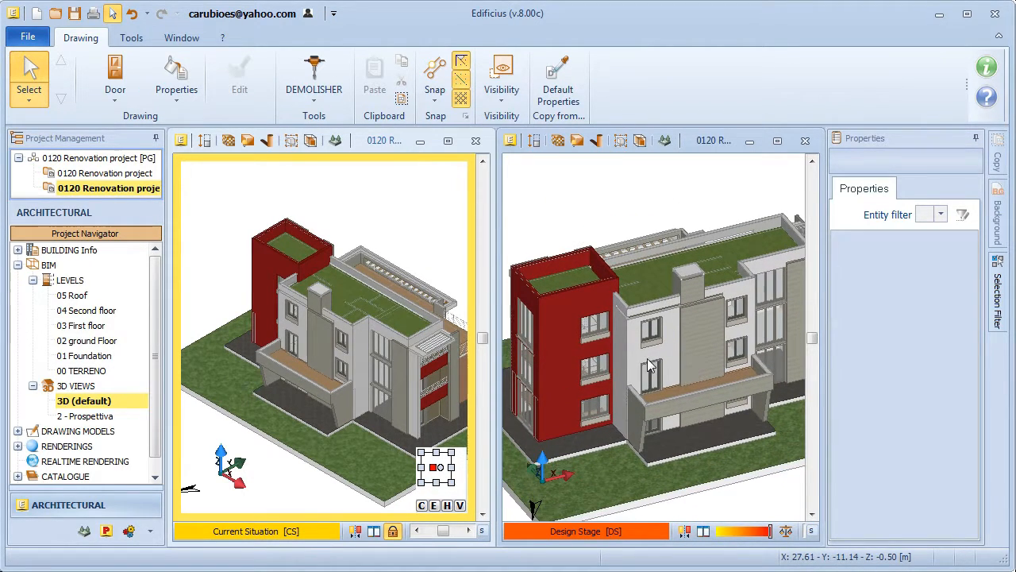
pyautogui.click(314, 80)
pyautogui.scroll(4, 695, 274)
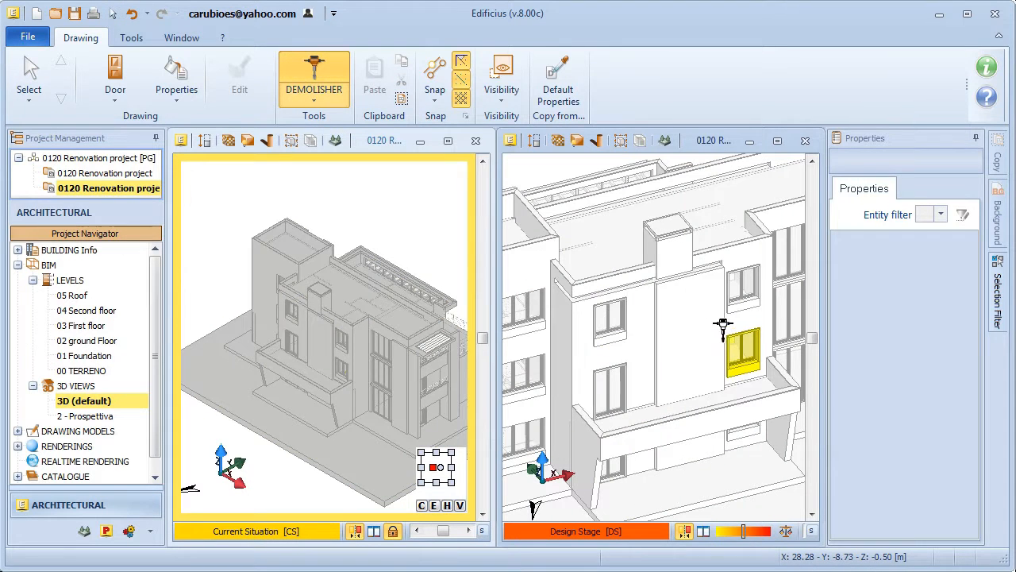
pyautogui.click(694, 274)
pyautogui.click(690, 349)
pyautogui.click(699, 450)
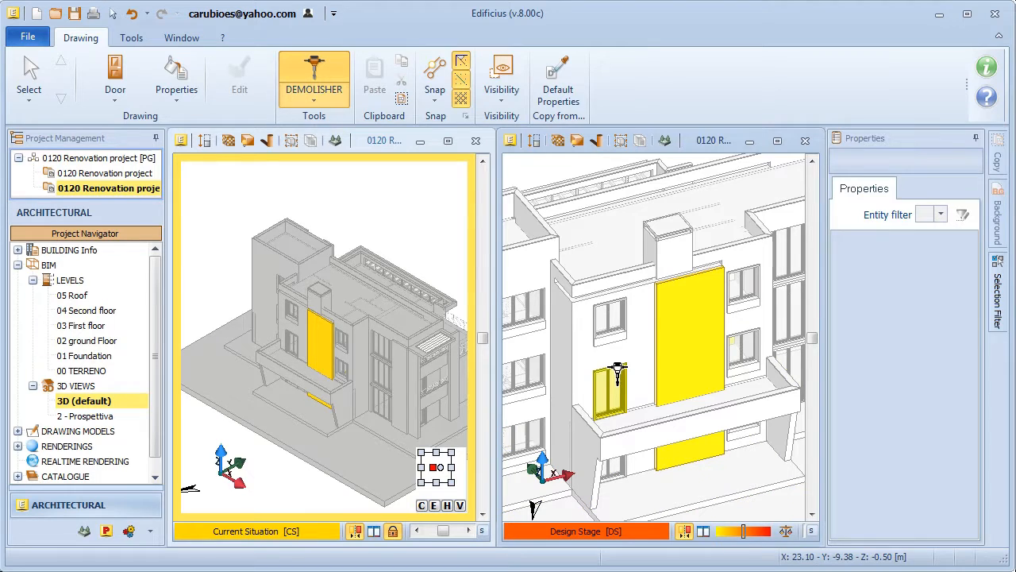
pyautogui.click(645, 347)
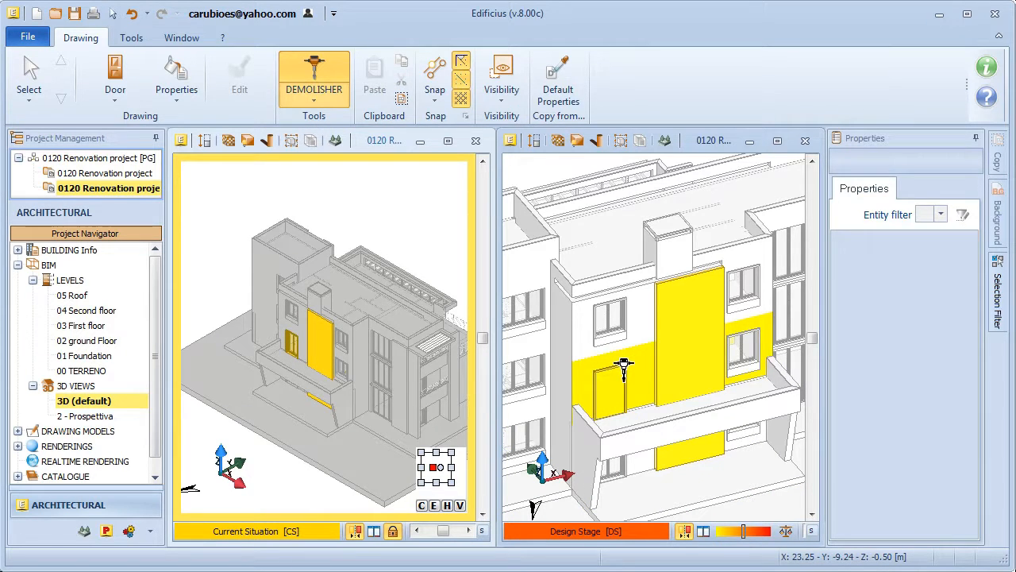
# - Copy the default properties of the first-floor window beside the chimney wall and insert a matching window overlapping the demolished balcony door
pyautogui.click(558, 80)
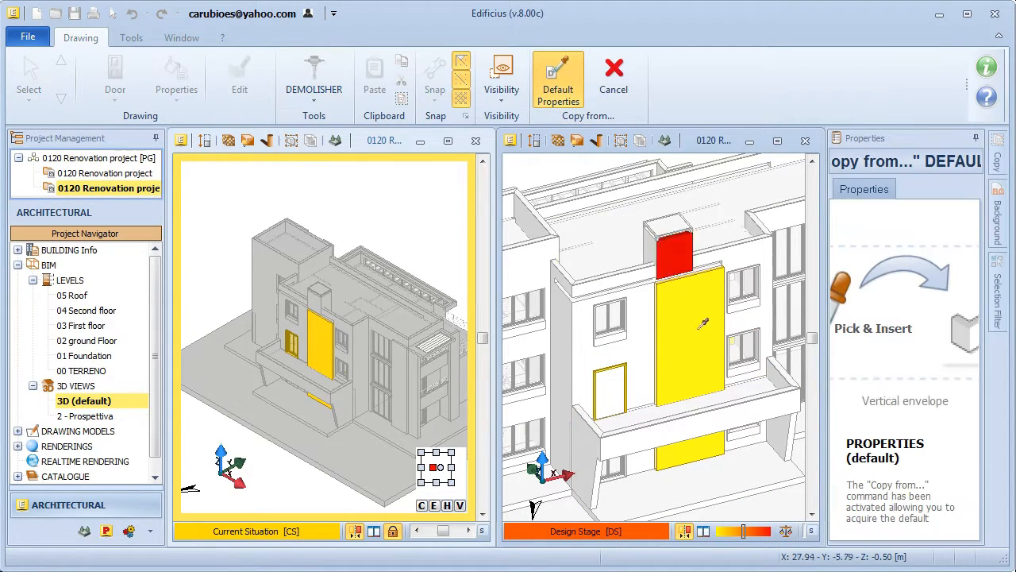
pyautogui.click(754, 348)
pyautogui.scroll(3, 655, 381)
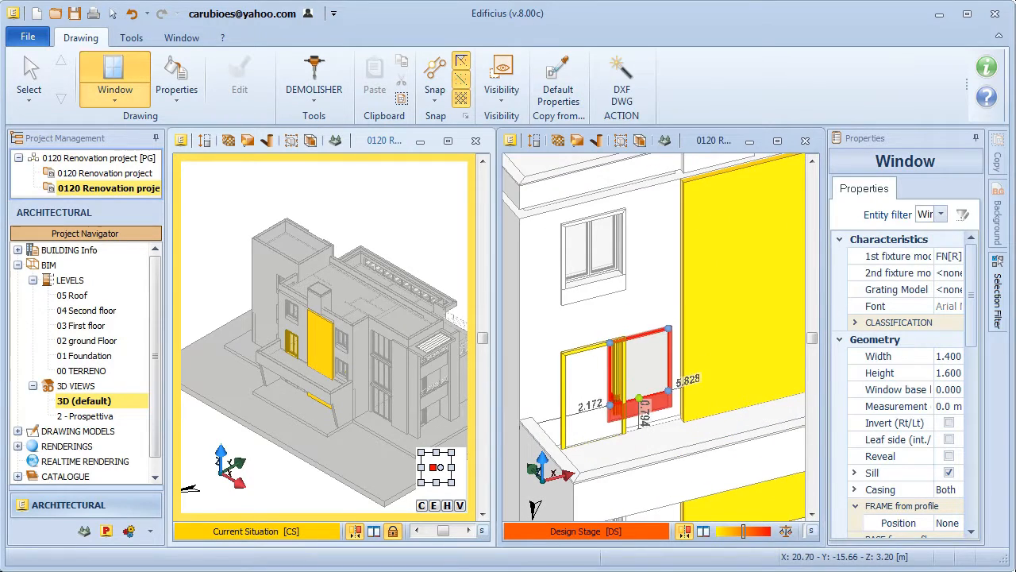
pyautogui.scroll(1, 639, 398)
pyautogui.scroll(-4, 640, 400)
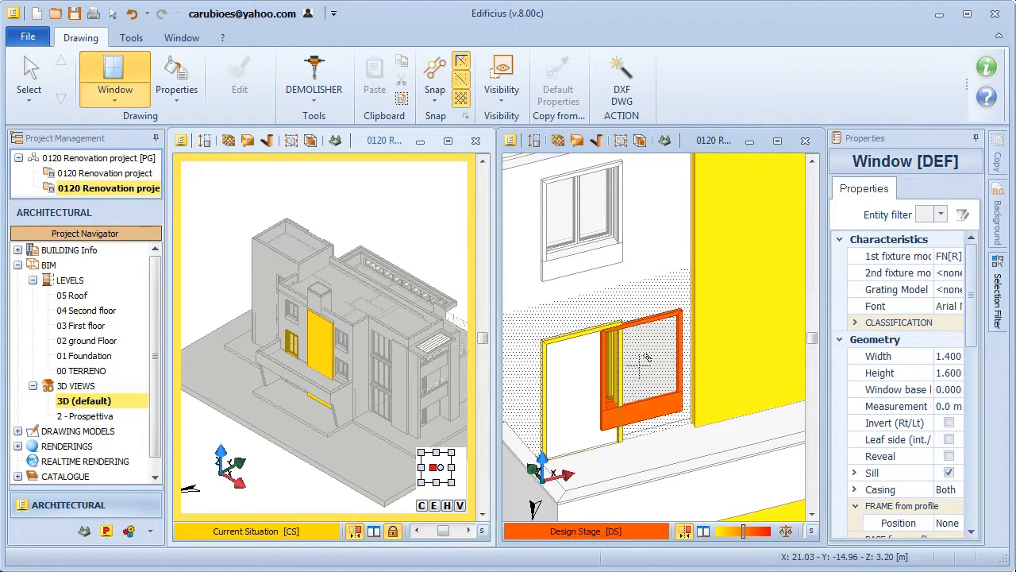
pyautogui.press('Escape')
pyautogui.scroll(3, 619, 357)
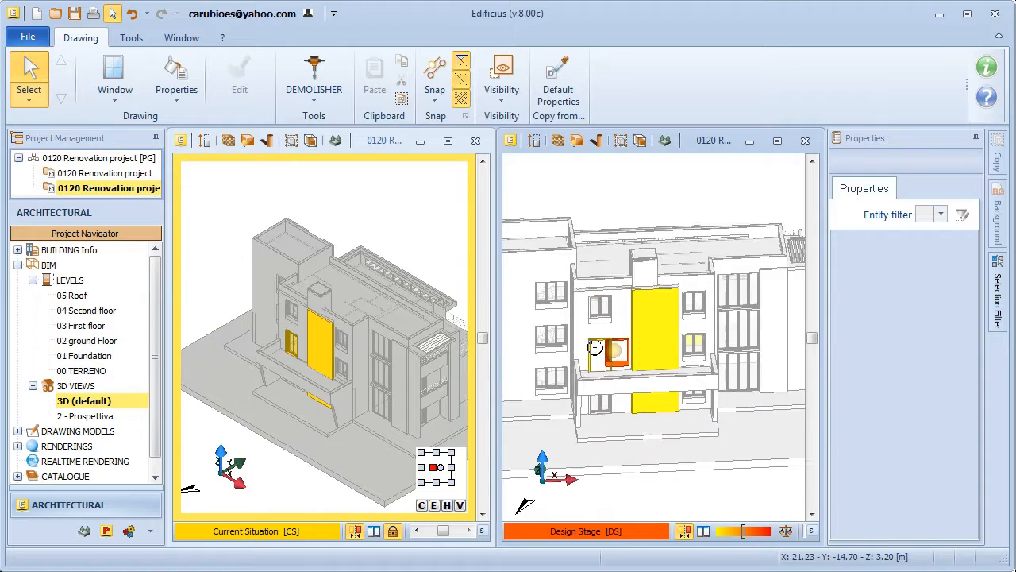
# - Examine the facade changes between the current situation and design stage, moving the comparison slider and toggling the comparison colours off and on
pyautogui.click(330, 366)
pyautogui.moveTo(329, 366); pyautogui.dragTo(376, 364, button='middle')
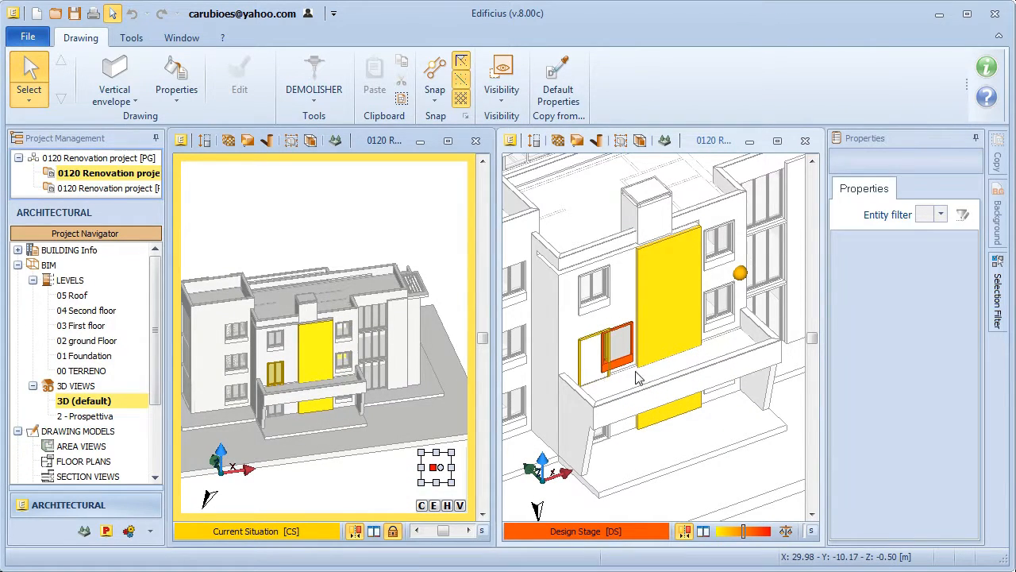
pyautogui.scroll(2, 640, 379)
pyautogui.moveTo(745, 537)
pyautogui.mouseDown()
pyautogui.moveTo(772, 539)
pyautogui.moveTo(716, 540)
pyautogui.moveTo(743, 538)
pyautogui.mouseUp()
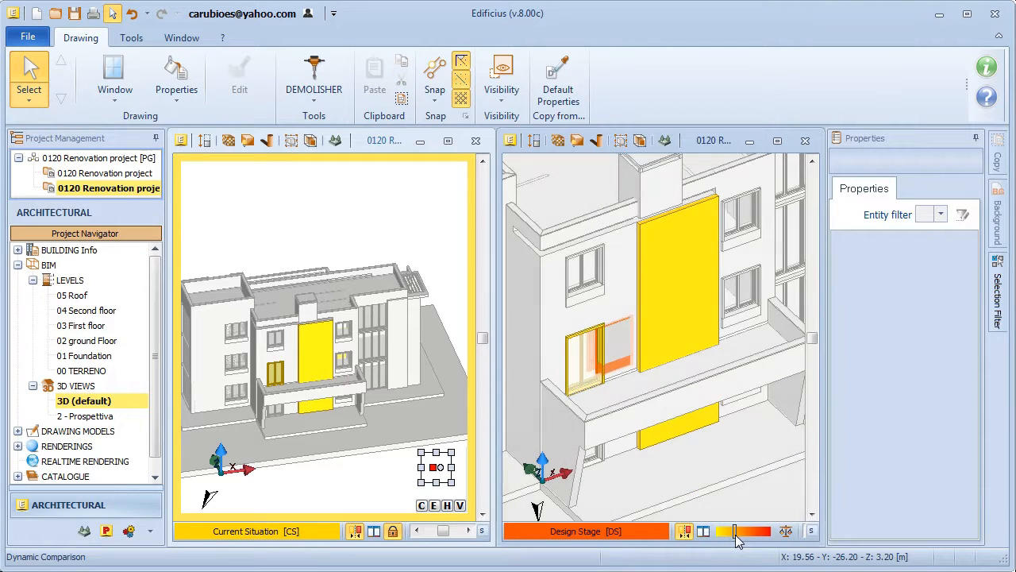
pyautogui.click(685, 532)
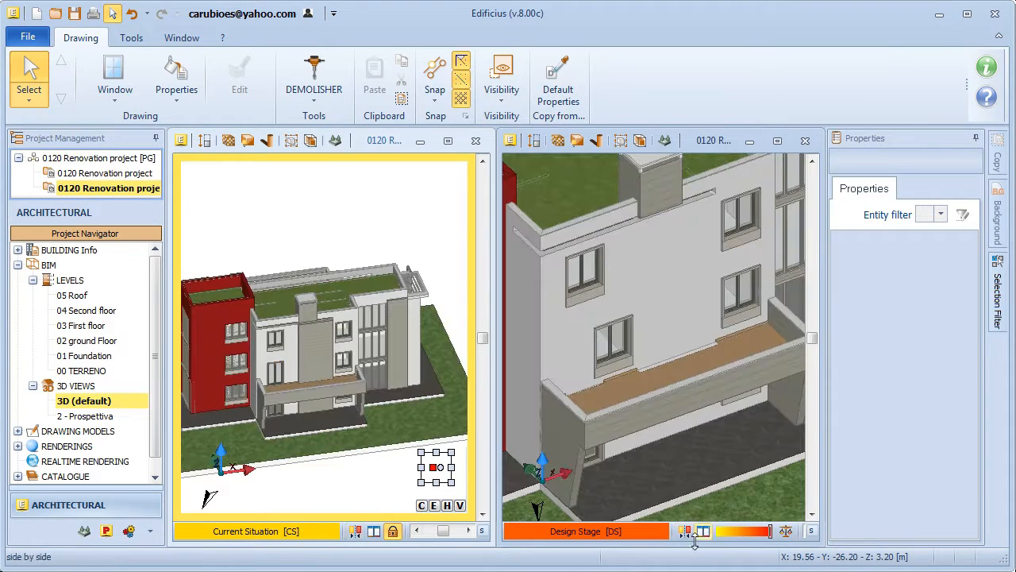
pyautogui.moveTo(770, 538); pyautogui.dragTo(724, 542)
pyautogui.click(684, 531)
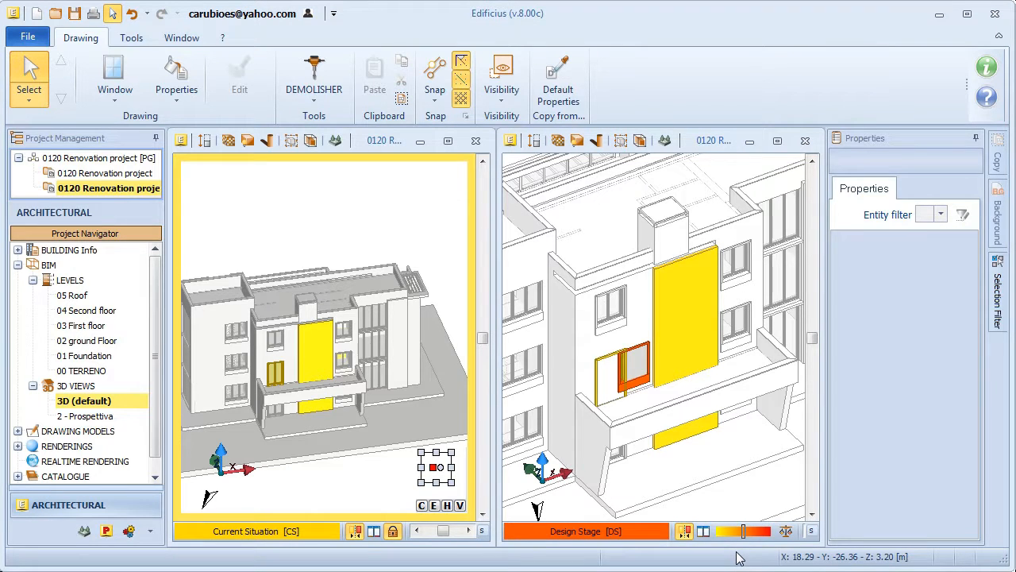
# - Open the First floor level and insert comparison plan drawing models titled FIRST FLOOR with a plan offset of 1.200 m
pyautogui.doubleClick(79, 325)
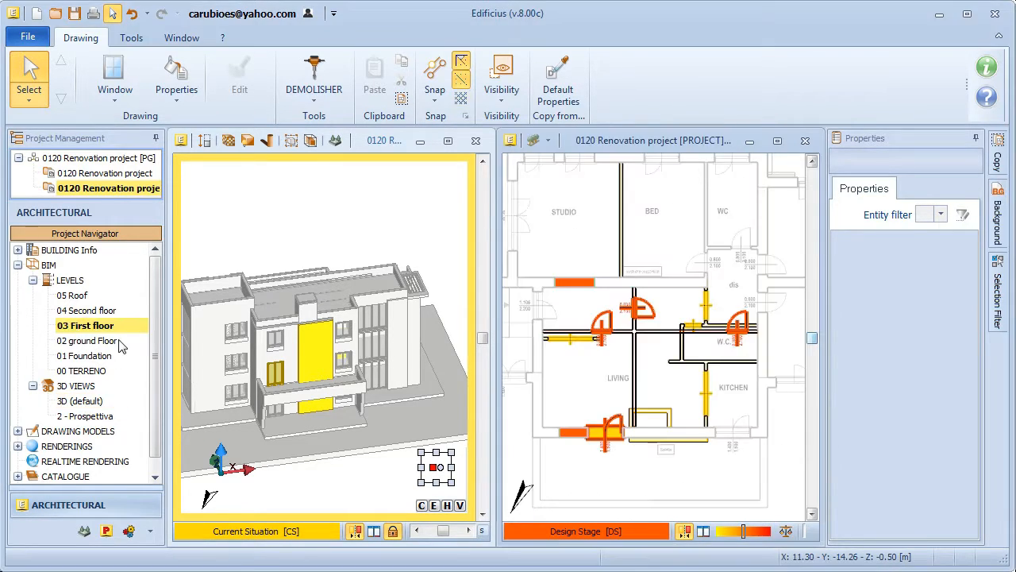
pyautogui.click(777, 140)
pyautogui.click(114, 102)
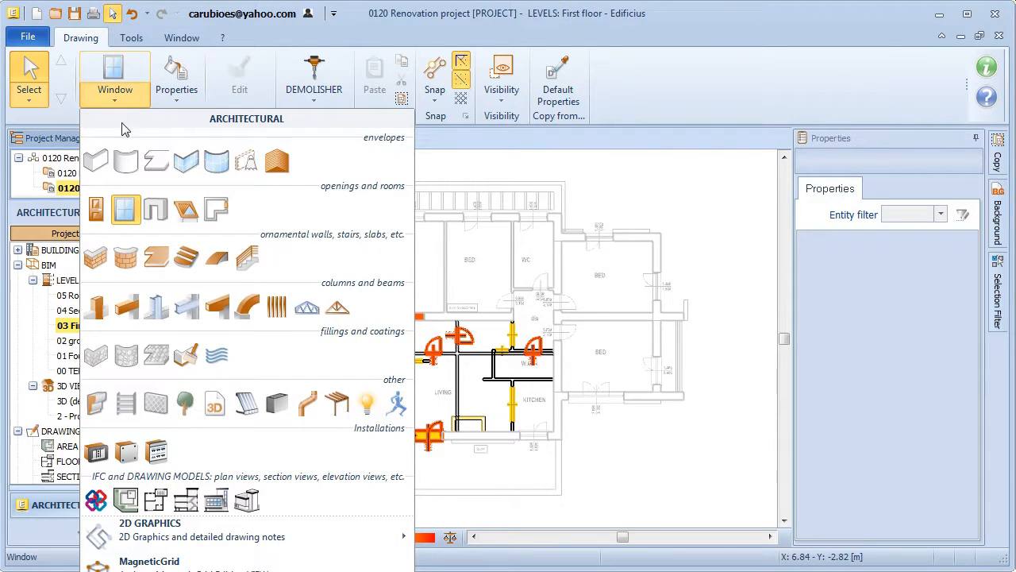
pyautogui.click(161, 512)
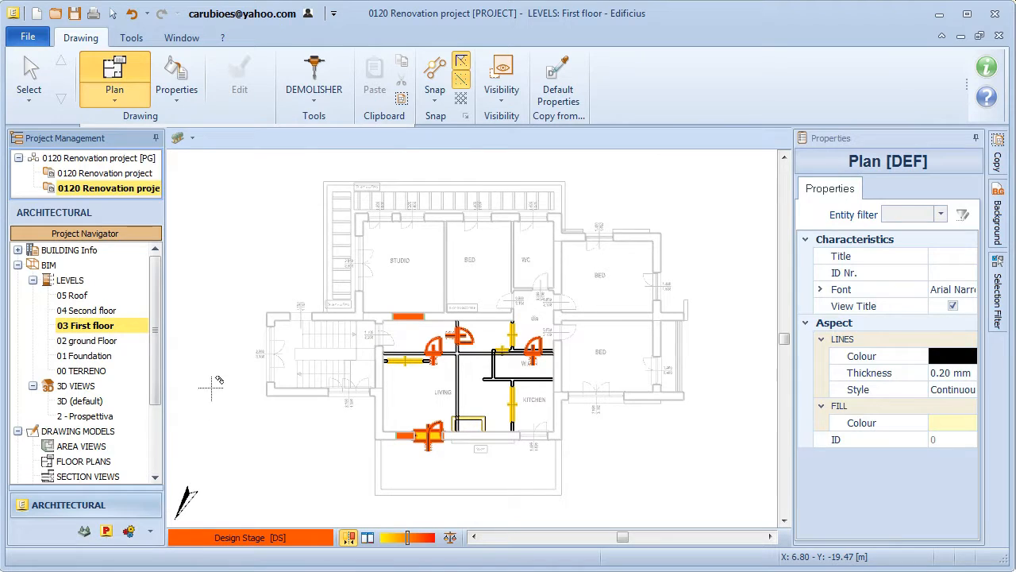
pyautogui.click(229, 268)
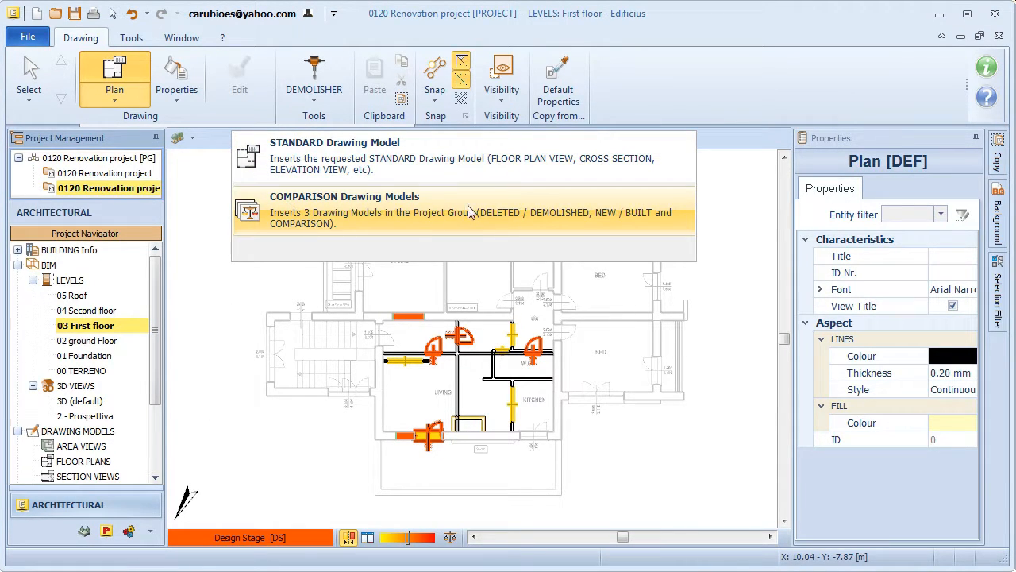
pyautogui.click(282, 219)
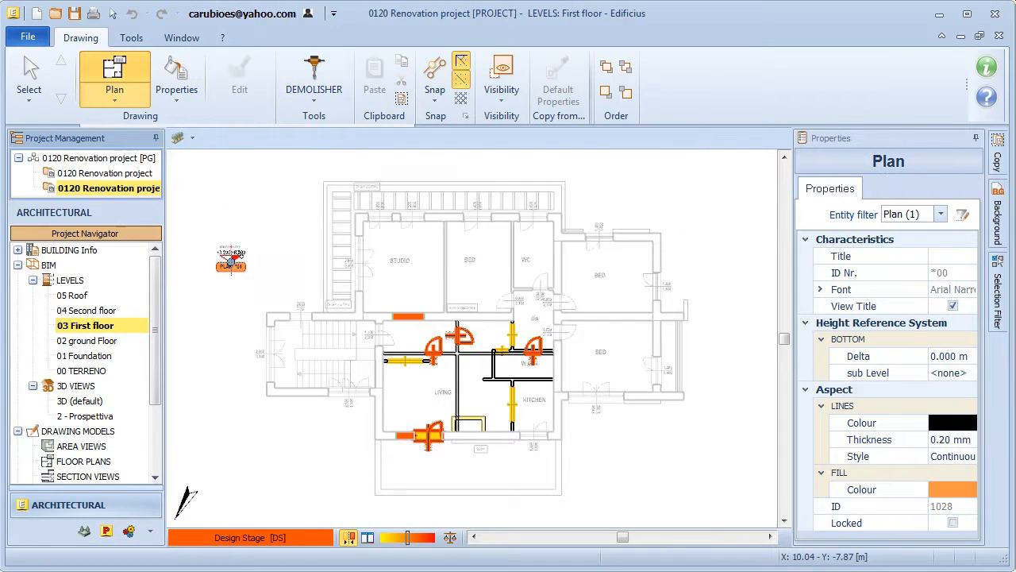
pyautogui.click(258, 246)
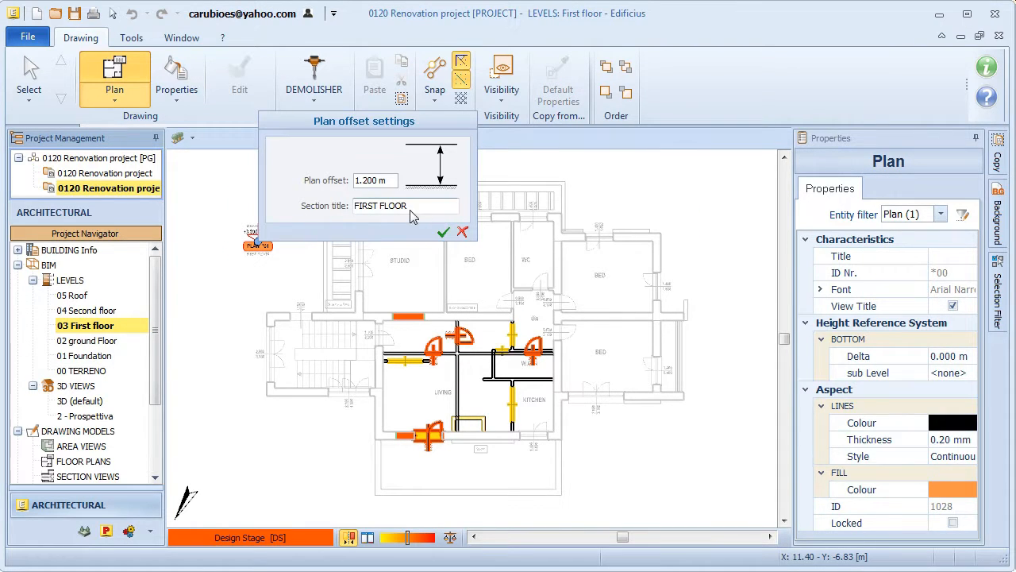
pyautogui.click(443, 231)
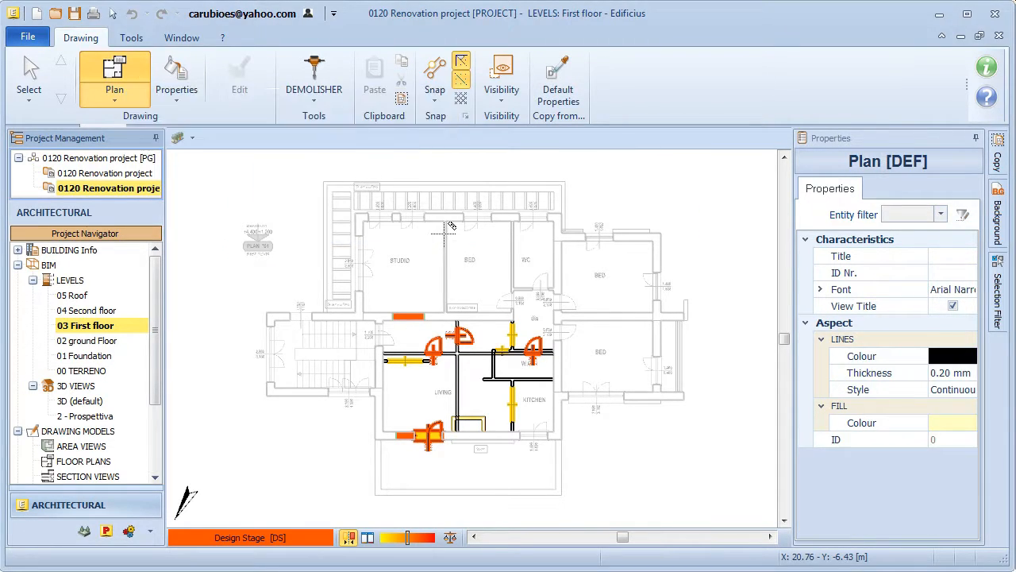
# - Insert comparison section drawing models along a horizontal line across the whole first-floor plan, from outside the staircase to beyond the opposite bedroom
pyautogui.click(112, 99)
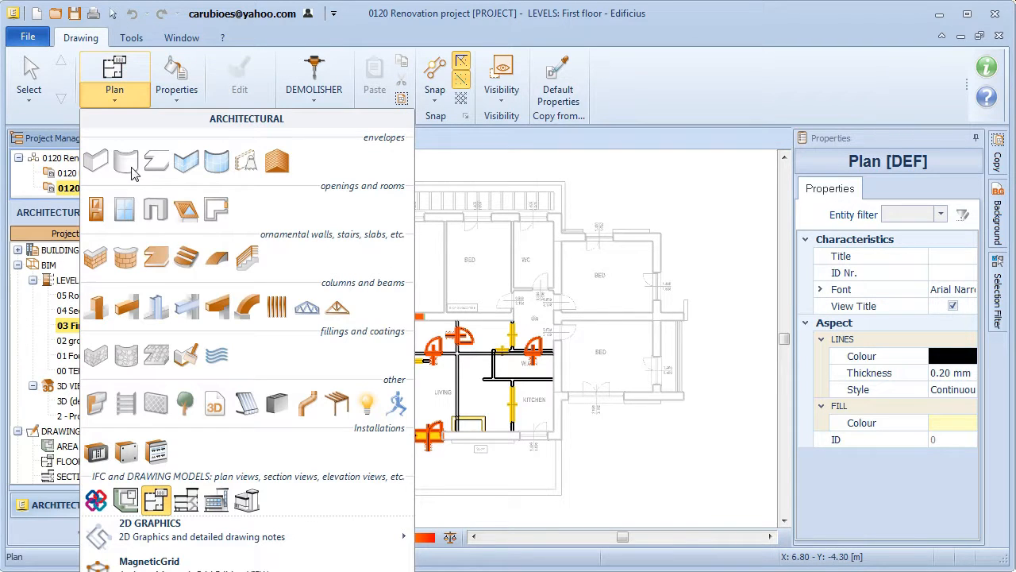
pyautogui.click(185, 500)
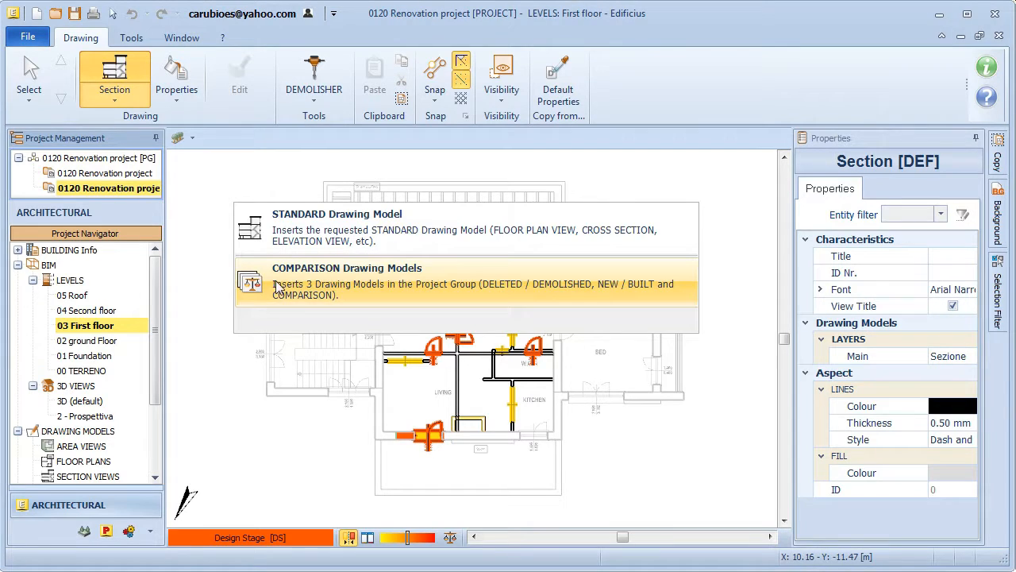
pyautogui.click(384, 292)
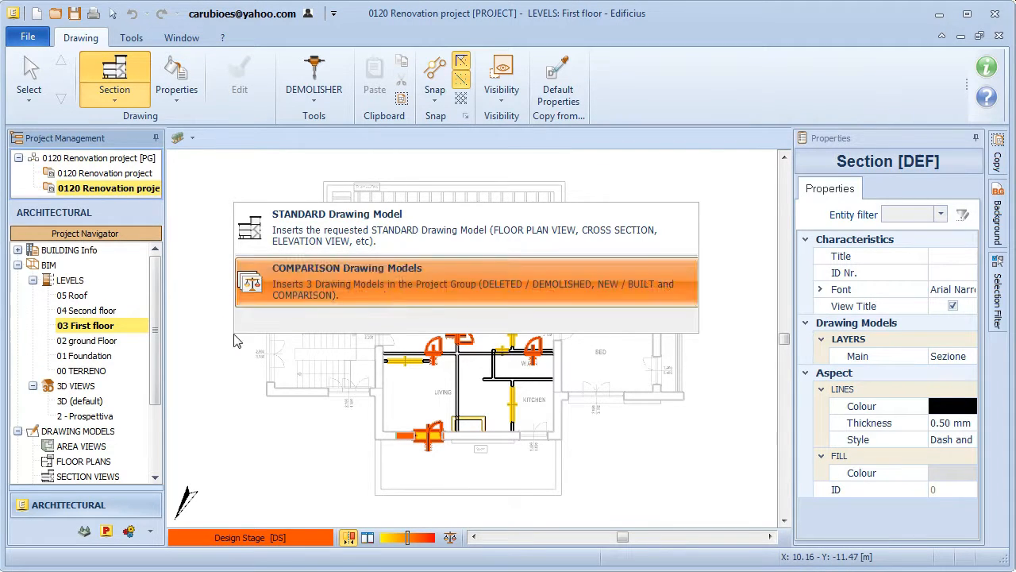
pyautogui.click(235, 332)
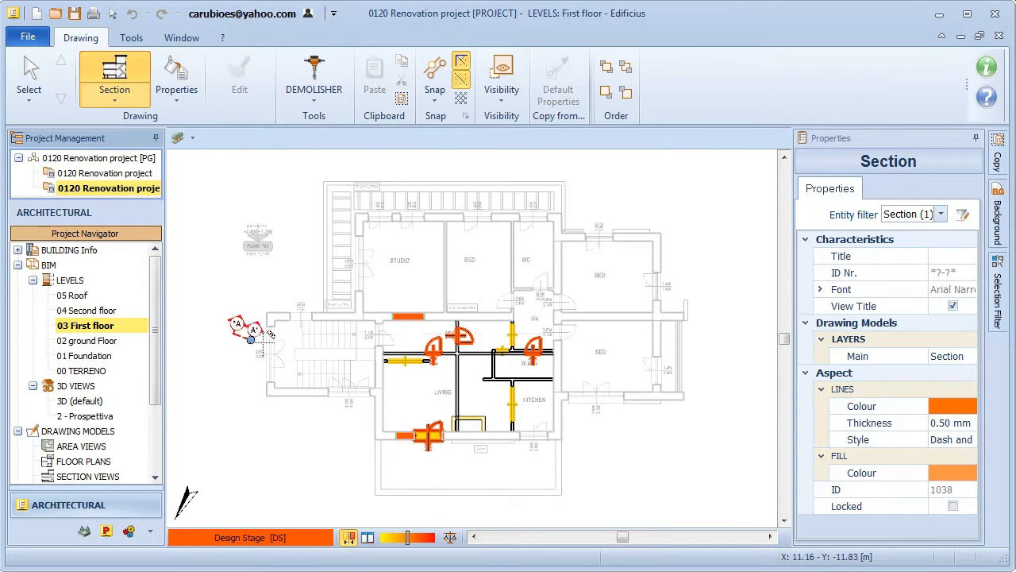
pyautogui.click(709, 325)
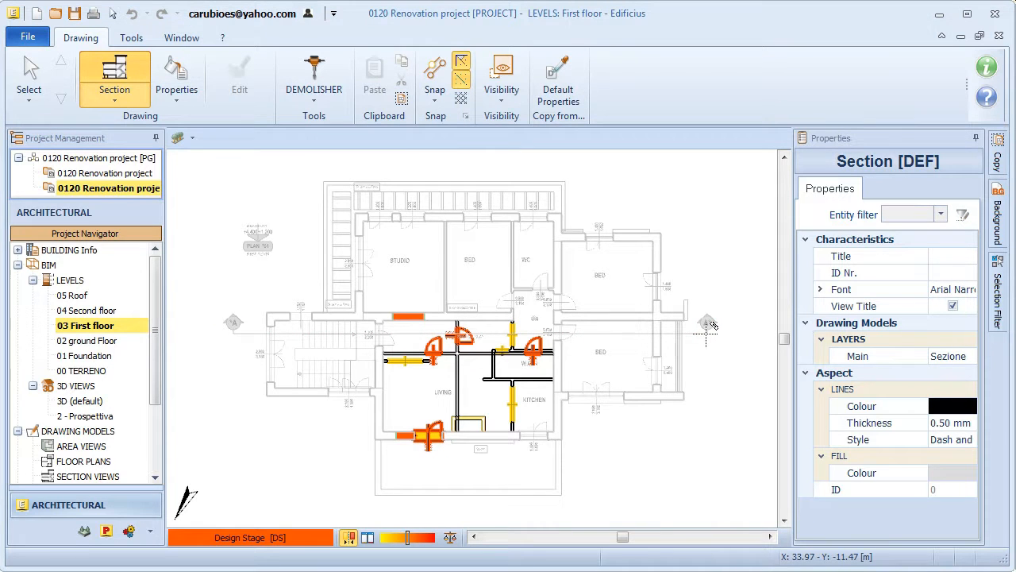
# - Open the project group's DELETED / DEMOLISHED first-floor plan full size and turn on its comparison colours
pyautogui.click(68, 160)
pyautogui.click(33, 311)
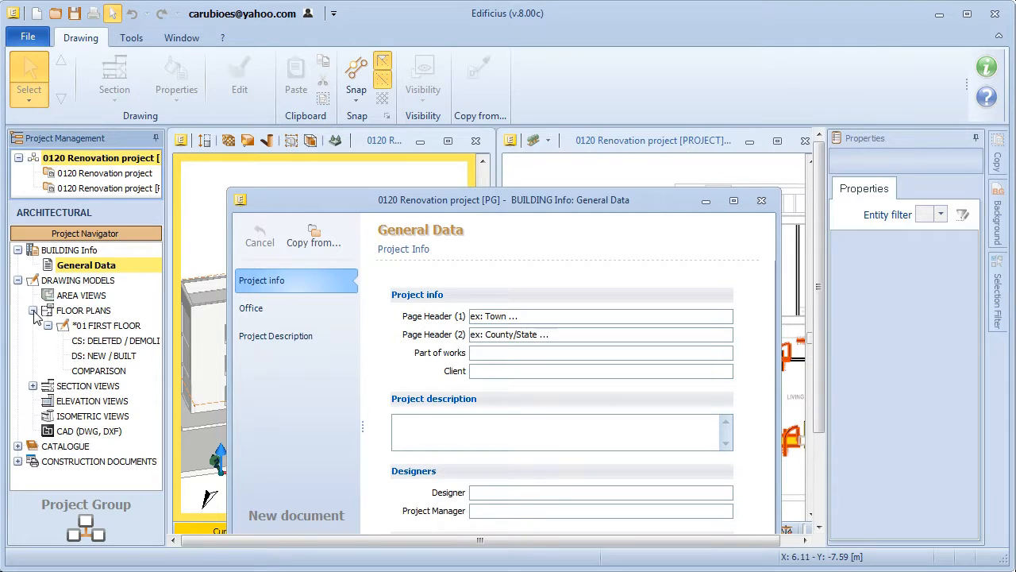
pyautogui.click(112, 342)
pyautogui.click(665, 161)
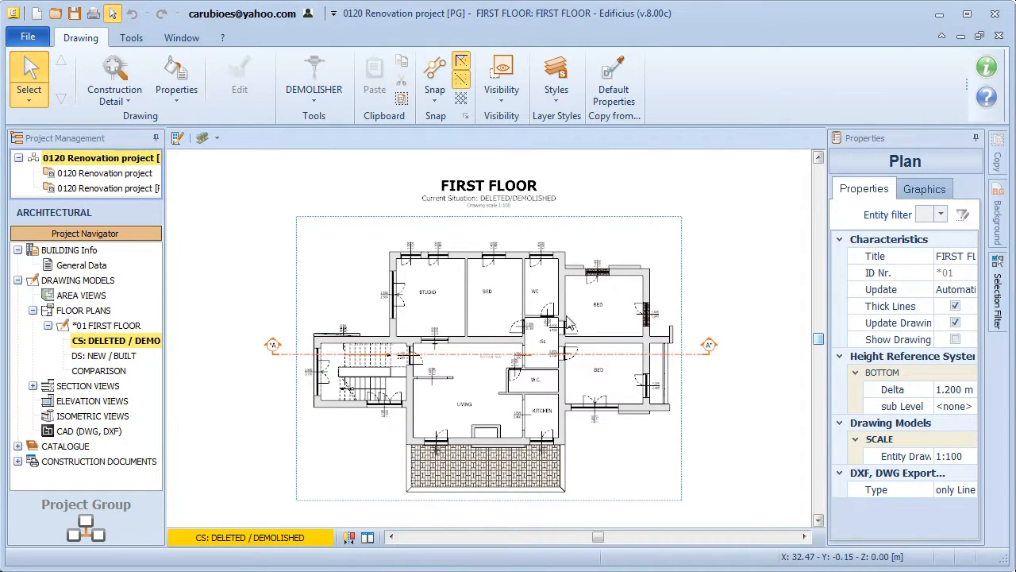
pyautogui.click(349, 538)
pyautogui.scroll(2, 459, 425)
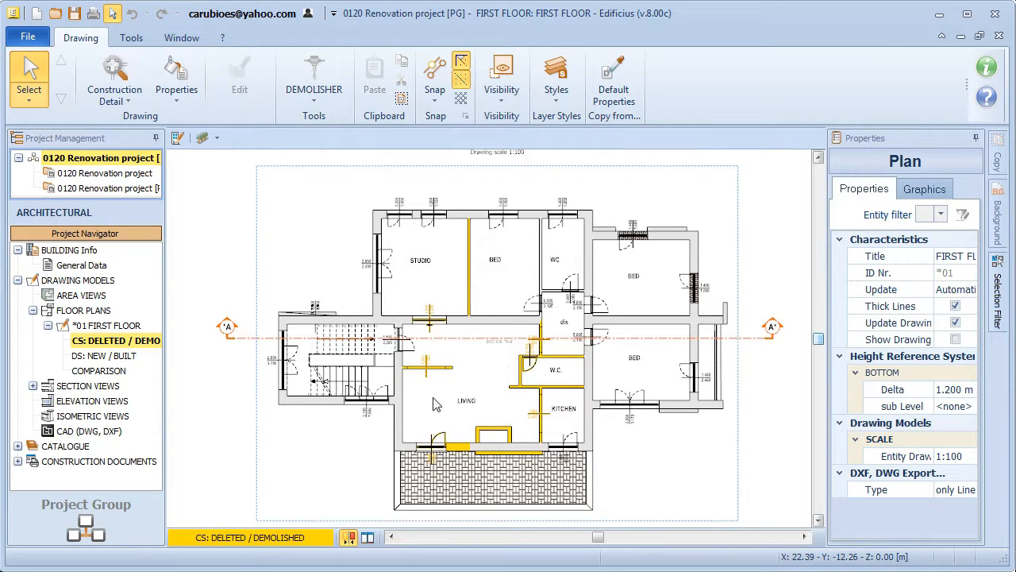
# - Open the NEW / BUILT first-floor plan and turn on its comparison colours
pyautogui.click(112, 363)
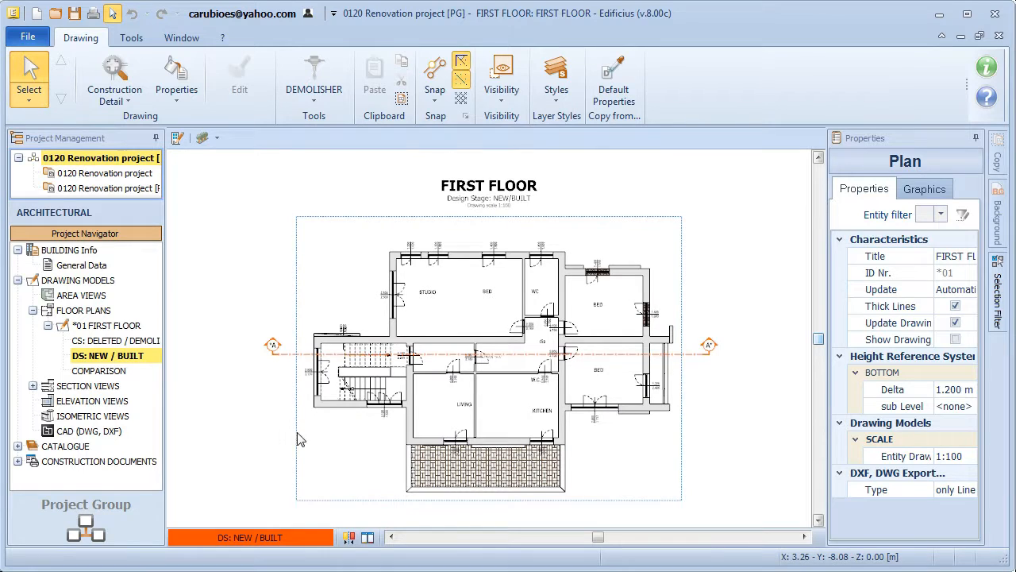
pyautogui.click(349, 539)
pyautogui.scroll(2, 457, 405)
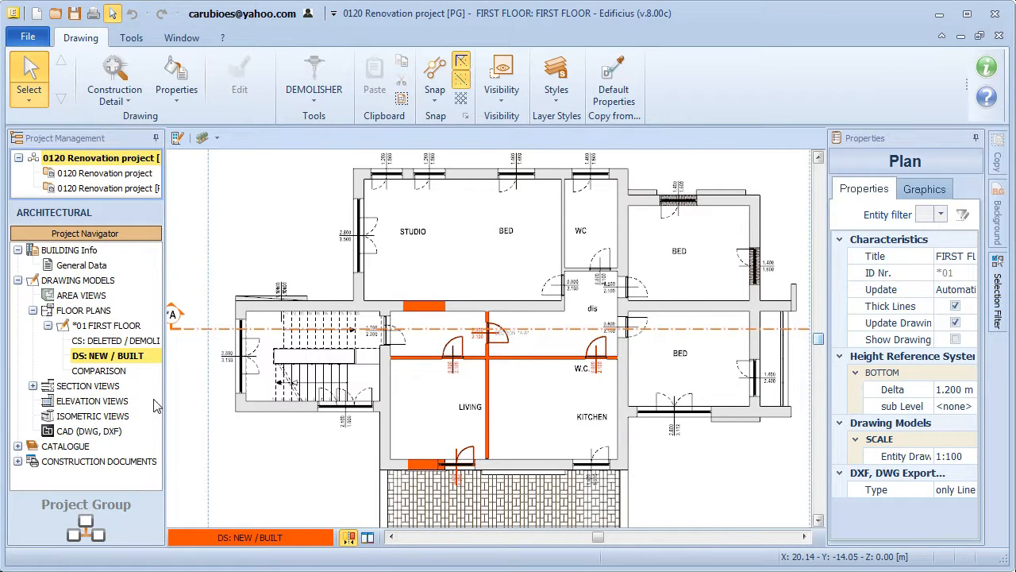
# - Open the COMPARISON first-floor plan with comparison colours on and show all three first-floor plans side by side
pyautogui.click(102, 371)
pyautogui.click(349, 538)
pyautogui.scroll(3, 468, 404)
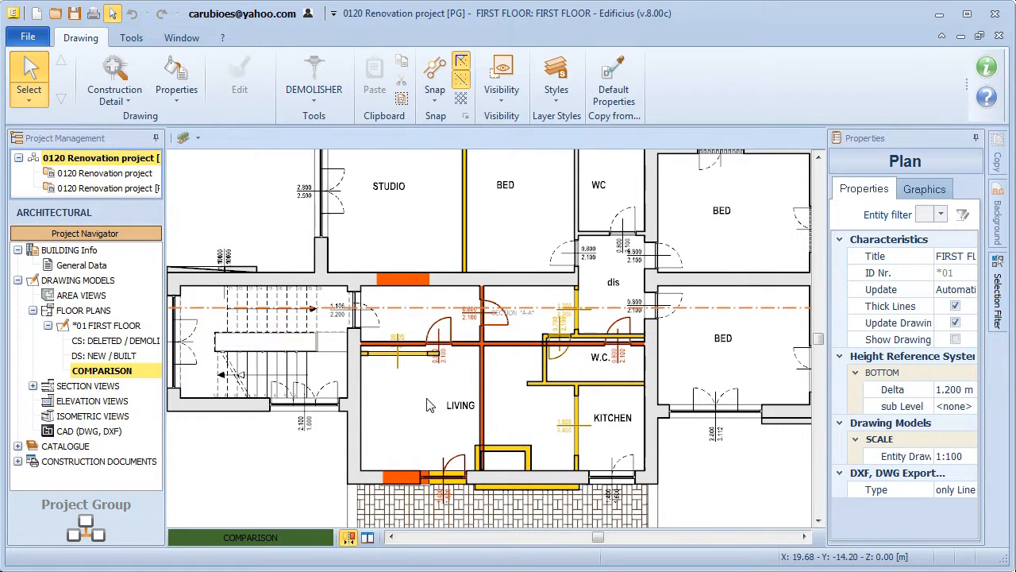
pyautogui.click(367, 538)
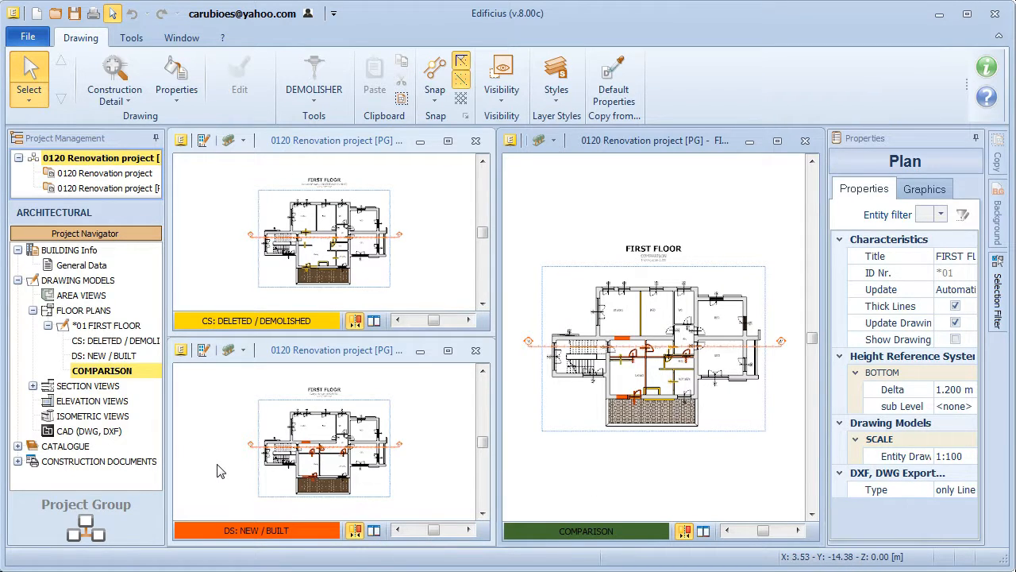
# - Open the section's DELETED / DEMOLISHED drawing full size and examine the demolished elements on the first floor
pyautogui.click(33, 386)
pyautogui.doubleClick(91, 416)
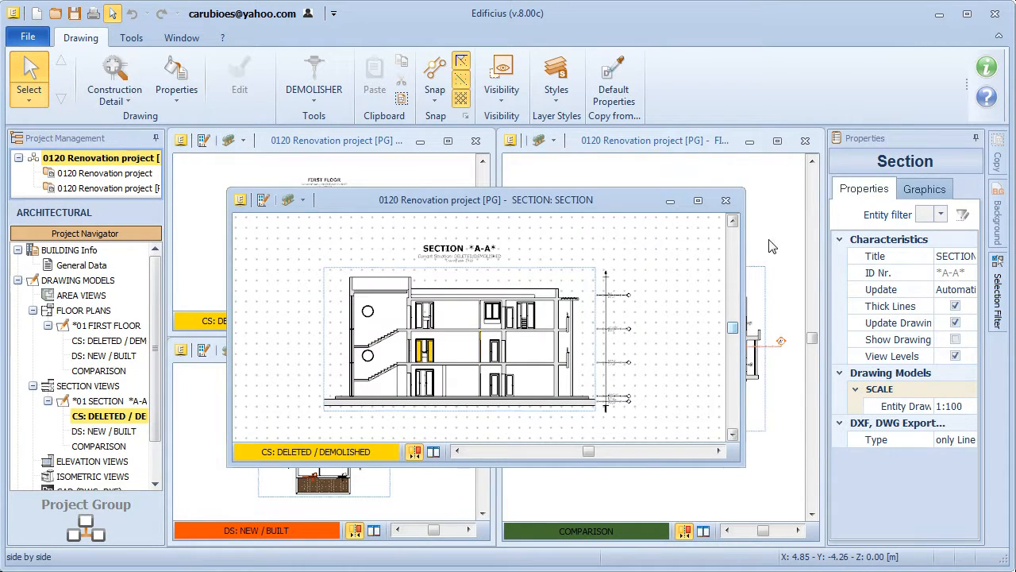
pyautogui.click(698, 200)
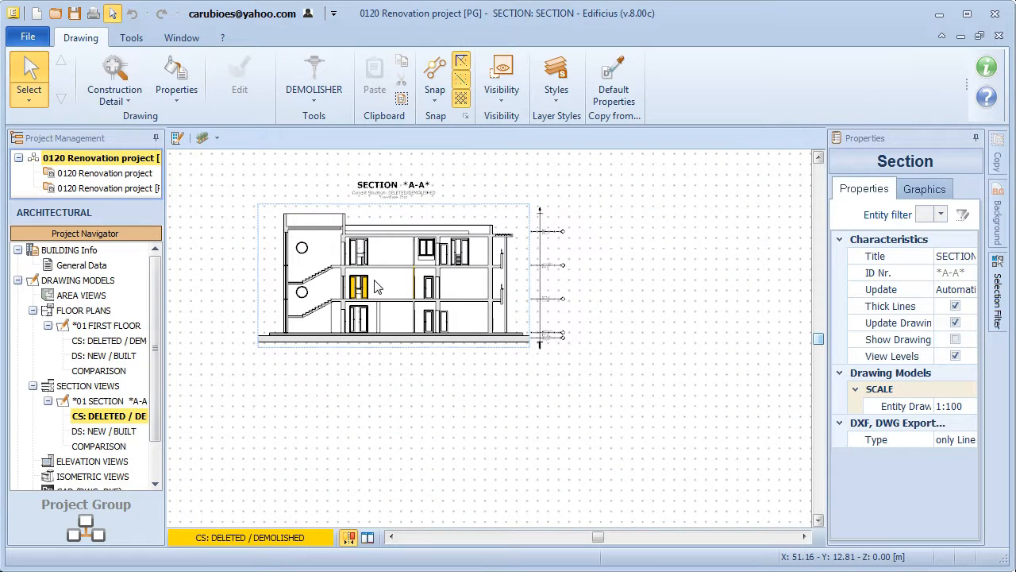
pyautogui.scroll(3, 377, 287)
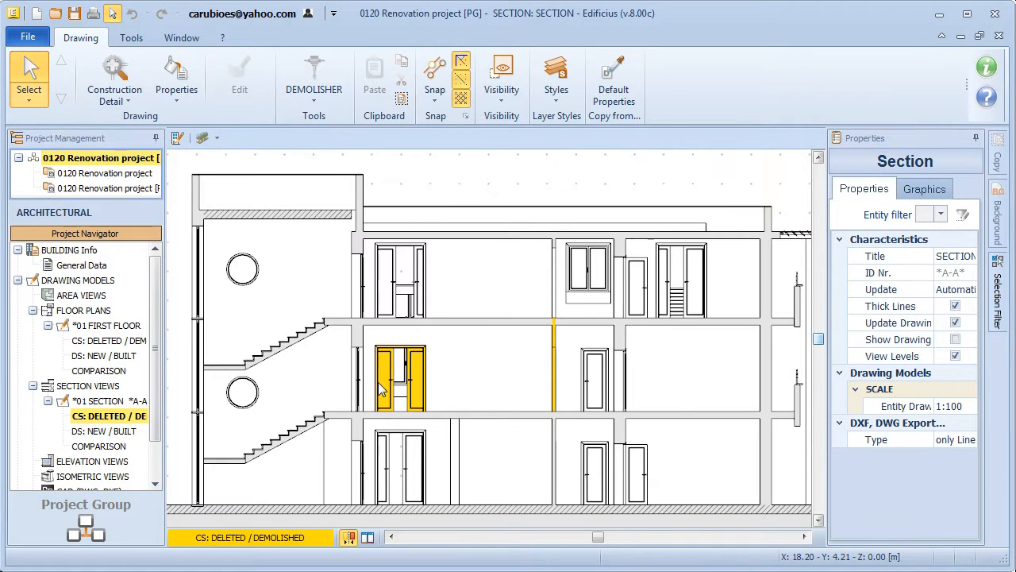
# - Open the section's NEW / BUILT drawing and turn on its comparison colours to show the new first-floor elements
pyautogui.doubleClick(111, 433)
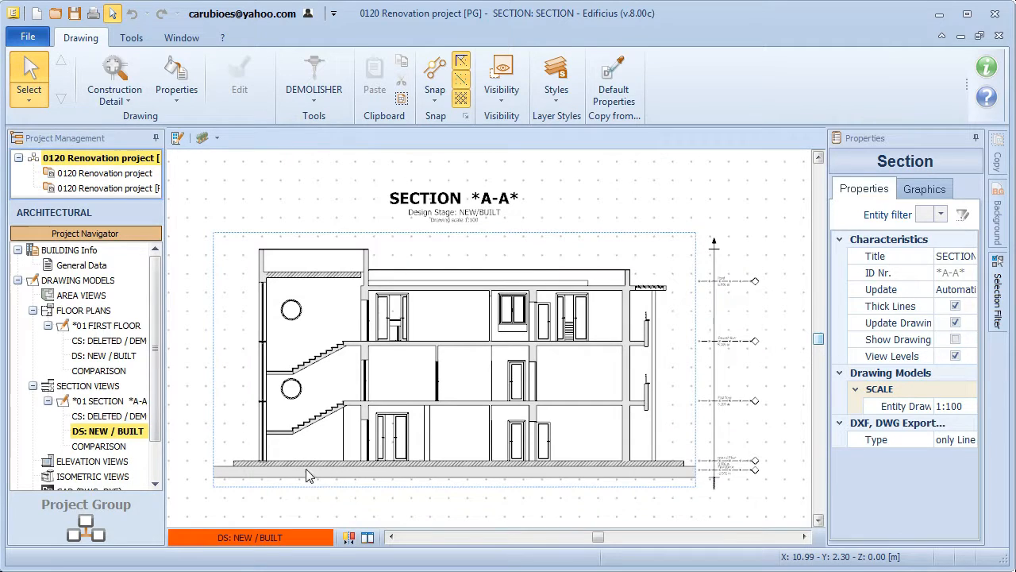
pyautogui.click(349, 538)
pyautogui.scroll(2, 387, 411)
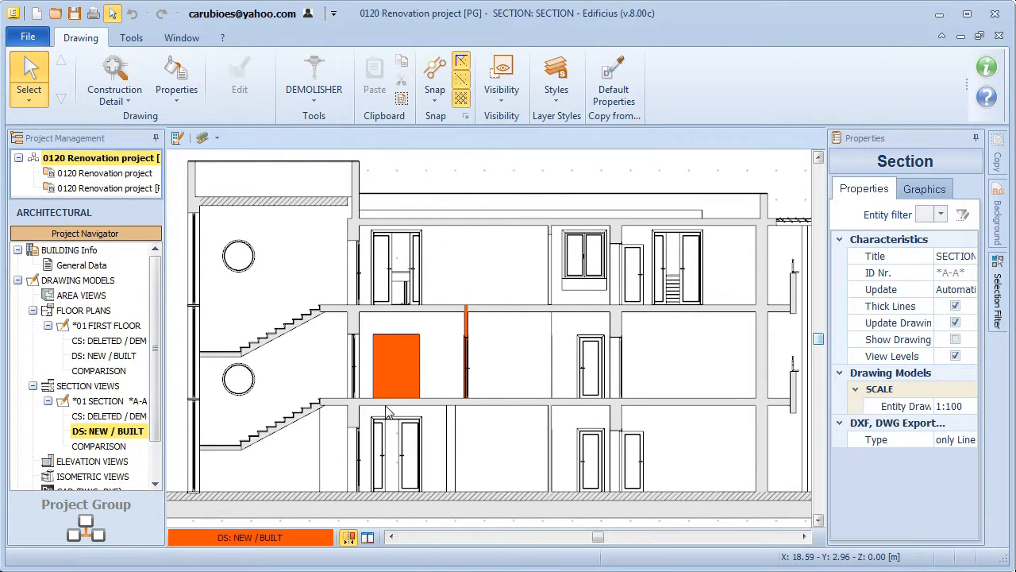
# - Open the section's COMPARISON drawing with comparison colours on and show all three section drawings side by side
pyautogui.doubleClick(101, 447)
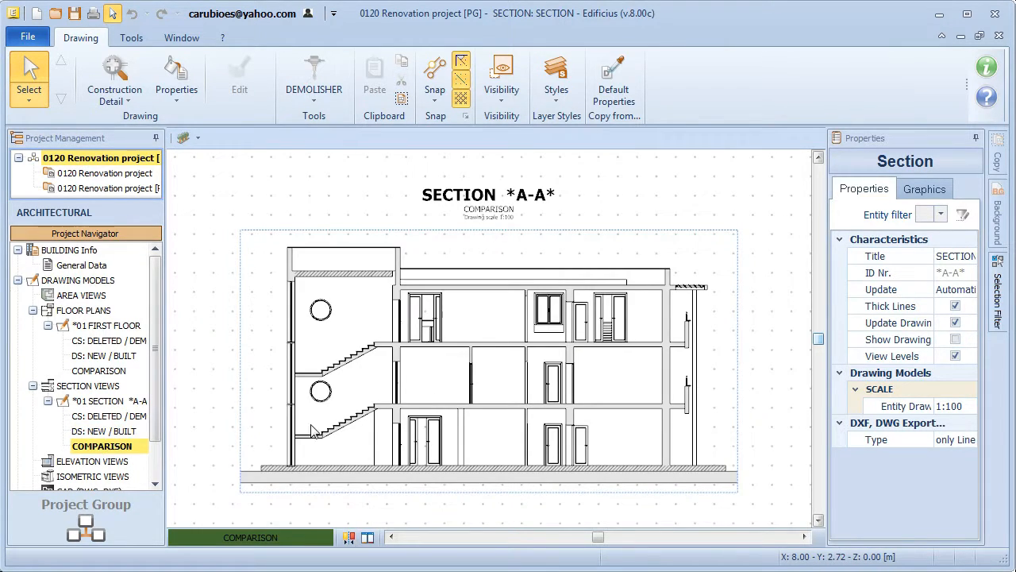
pyautogui.click(350, 538)
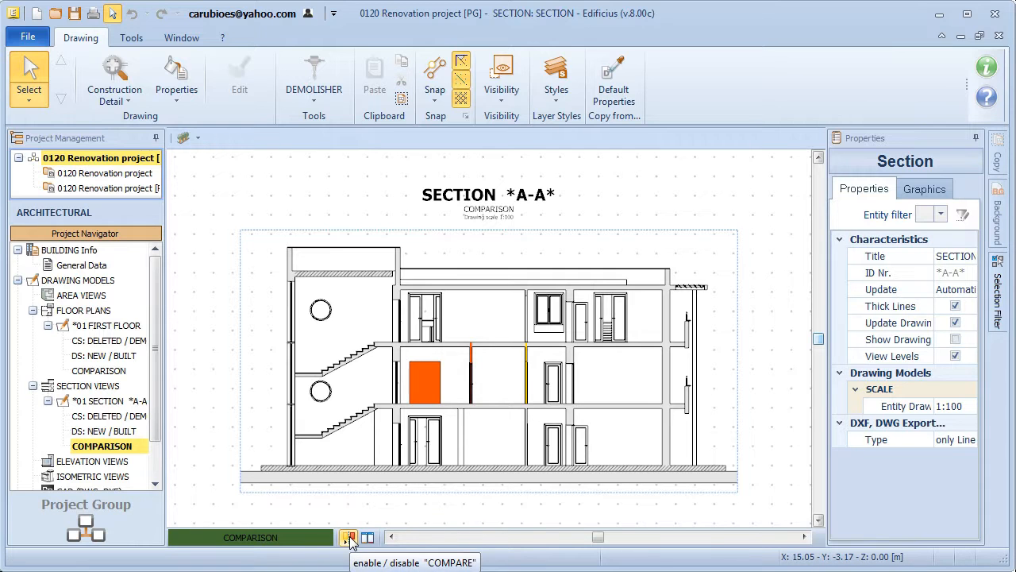
pyautogui.scroll(2, 508, 423)
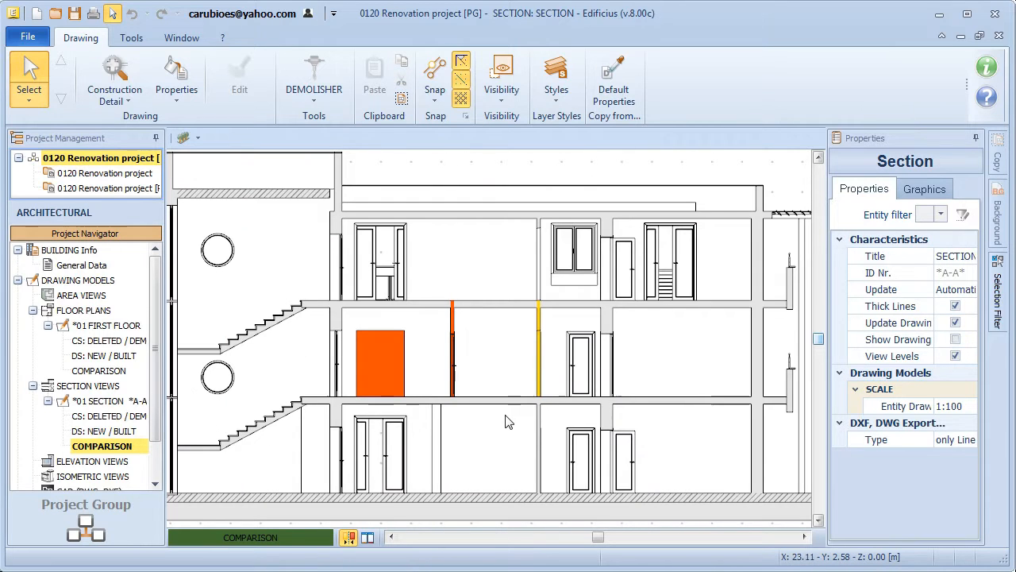
pyautogui.click(367, 538)
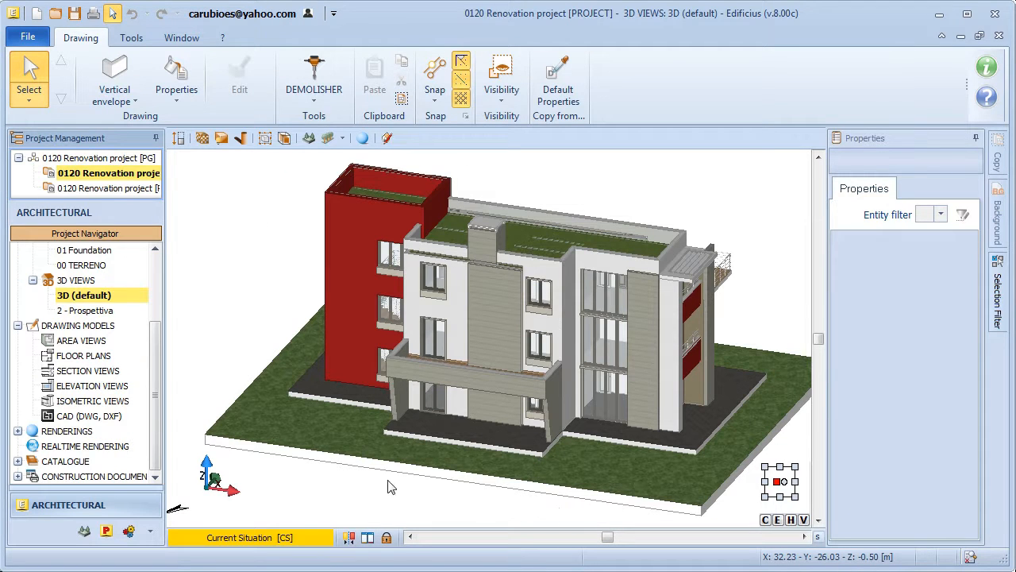
# - Add a PhotoMatch view to the project's 3D views and load Foto.JPG as its background in a maximized vanishing-lines window
pyautogui.rightClick(87, 299)
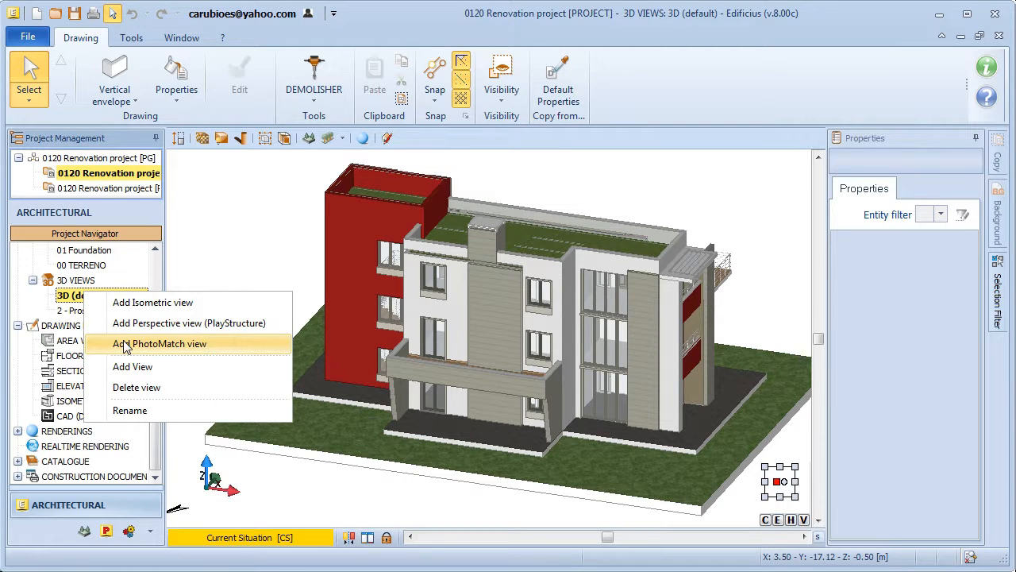
pyautogui.click(159, 344)
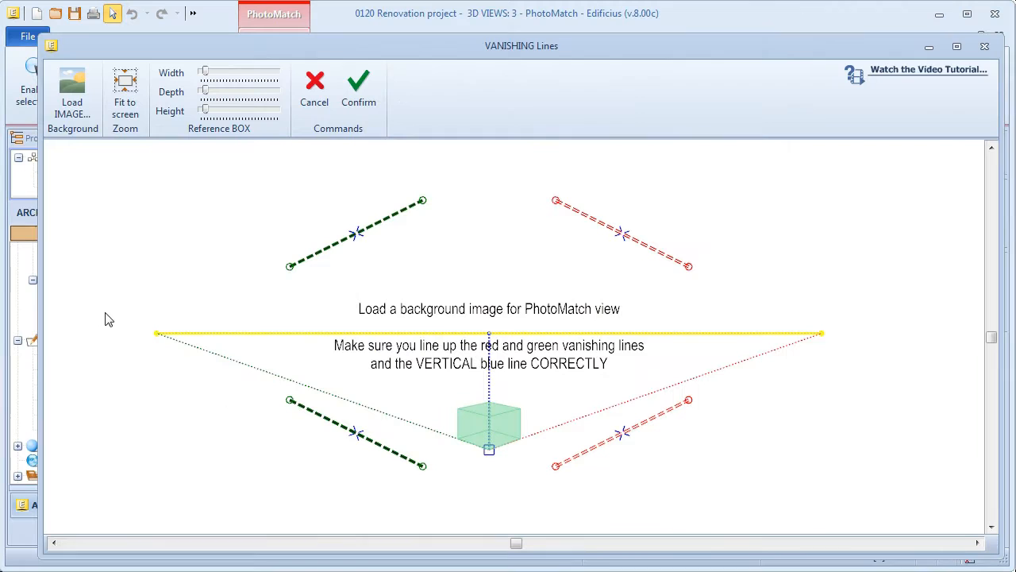
pyautogui.click(79, 97)
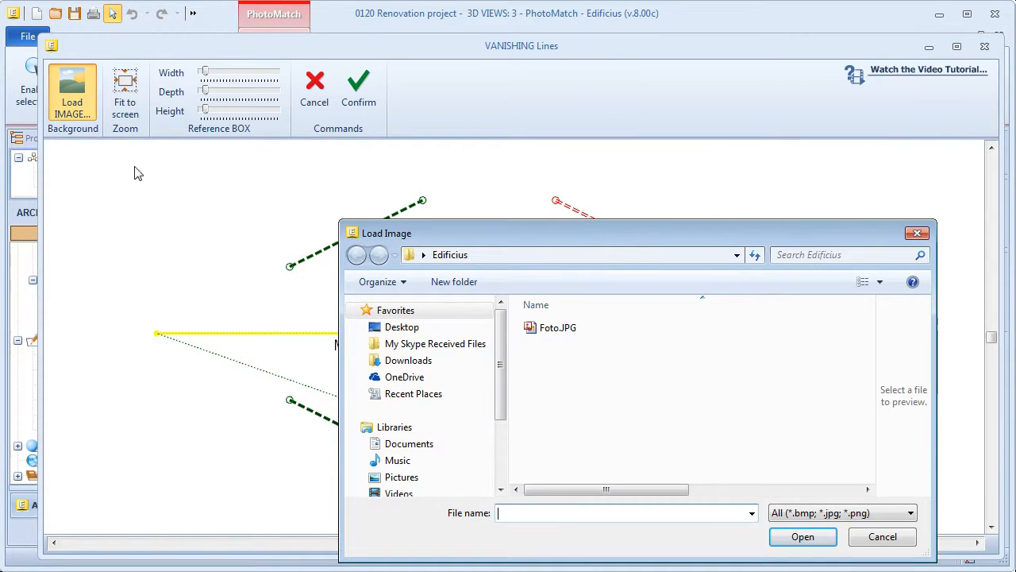
pyautogui.click(545, 333)
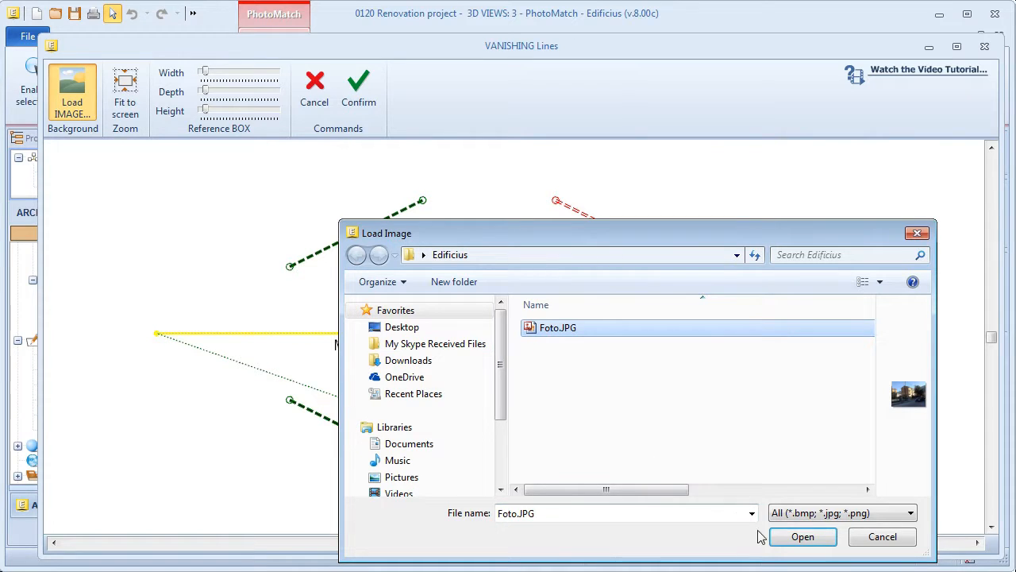
pyautogui.click(790, 538)
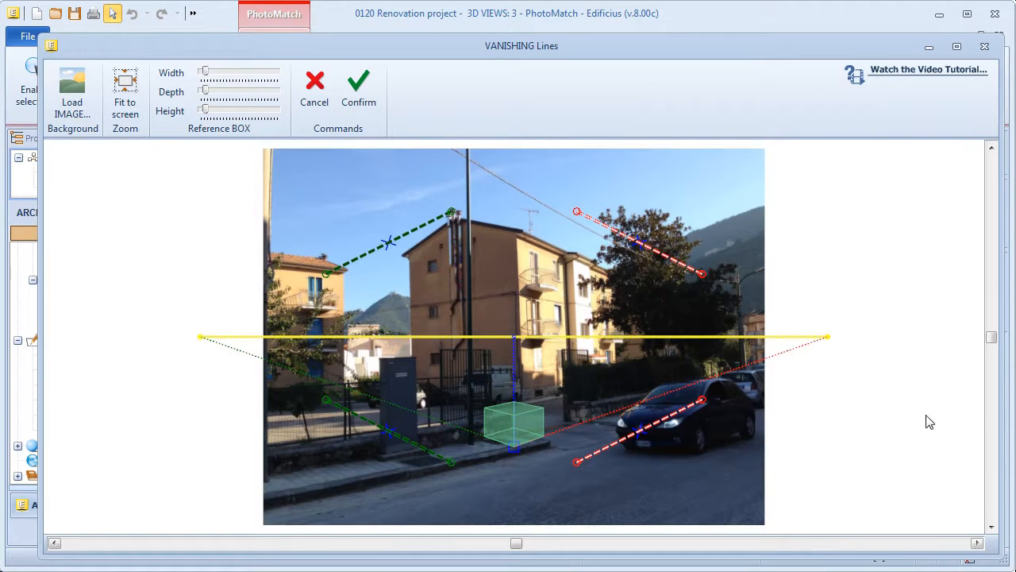
pyautogui.click(957, 46)
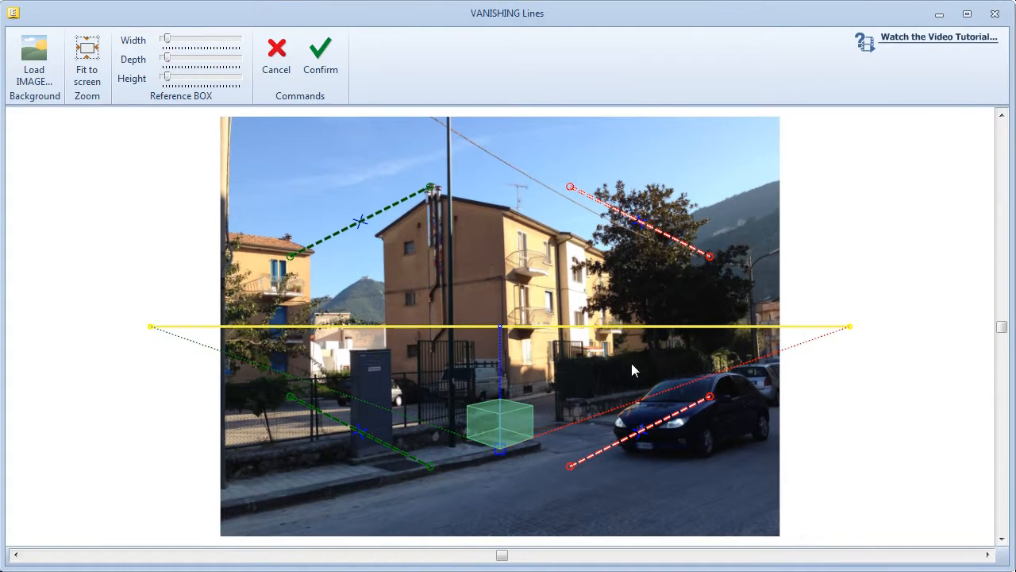
# - Move the reference box origin to the base of the photographed building's near corner
pyautogui.scroll(2, 483, 368)
pyautogui.moveTo(487, 369); pyautogui.dragTo(540, 386, button='middle')
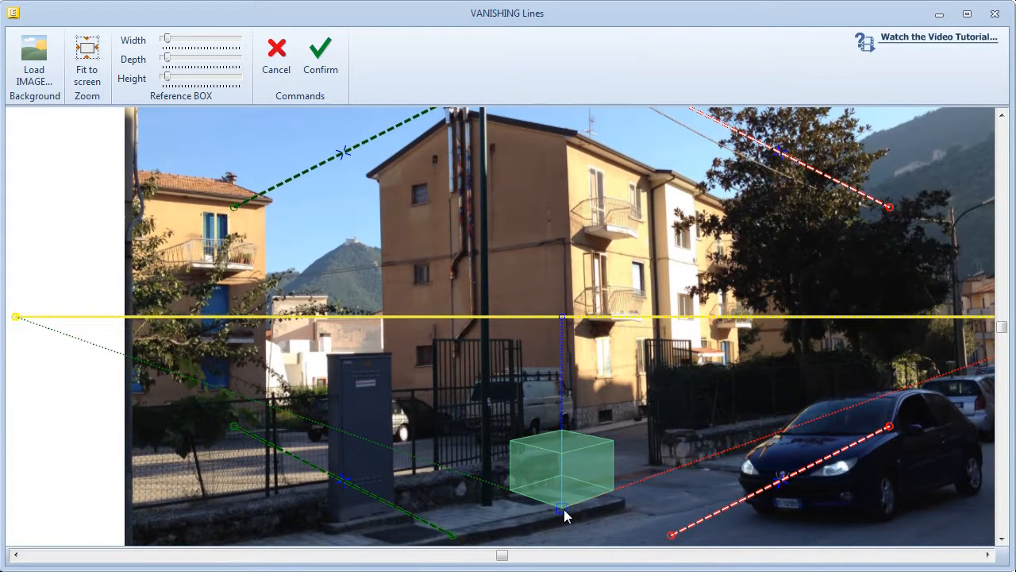
pyautogui.moveTo(562, 508); pyautogui.dragTo(575, 432)
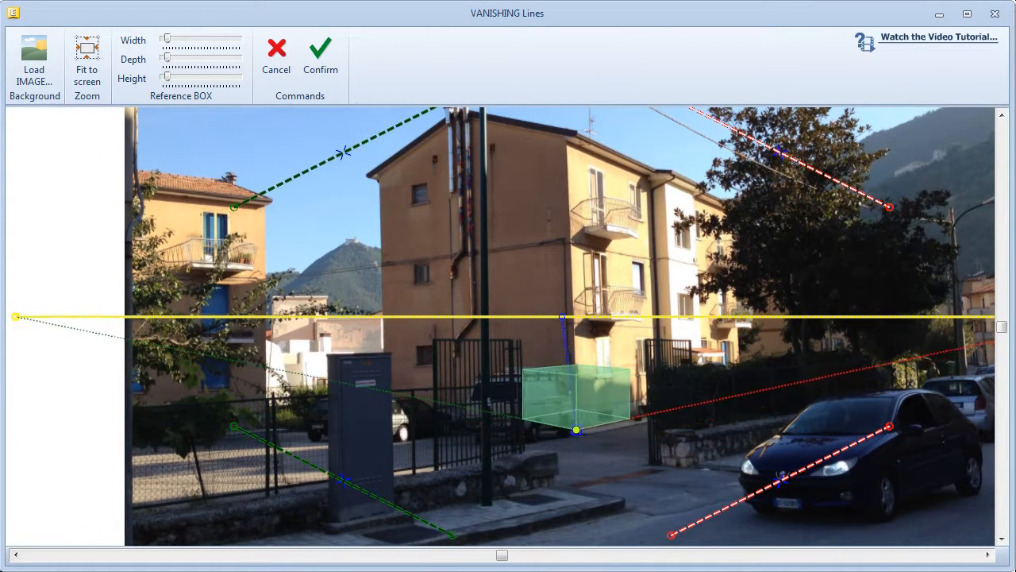
pyautogui.scroll(-1, 575, 449)
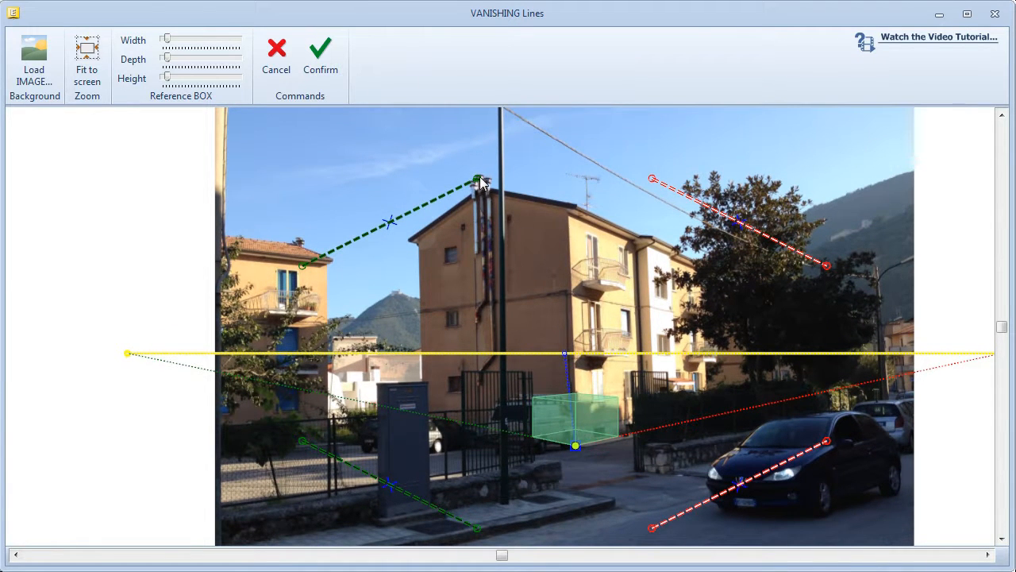
# - Align the upper green vanishing line with the two upper corners of the building's shaded side wall, just below the roof
pyautogui.moveTo(478, 180); pyautogui.dragTo(574, 211)
pyautogui.scroll(3, 560, 213)
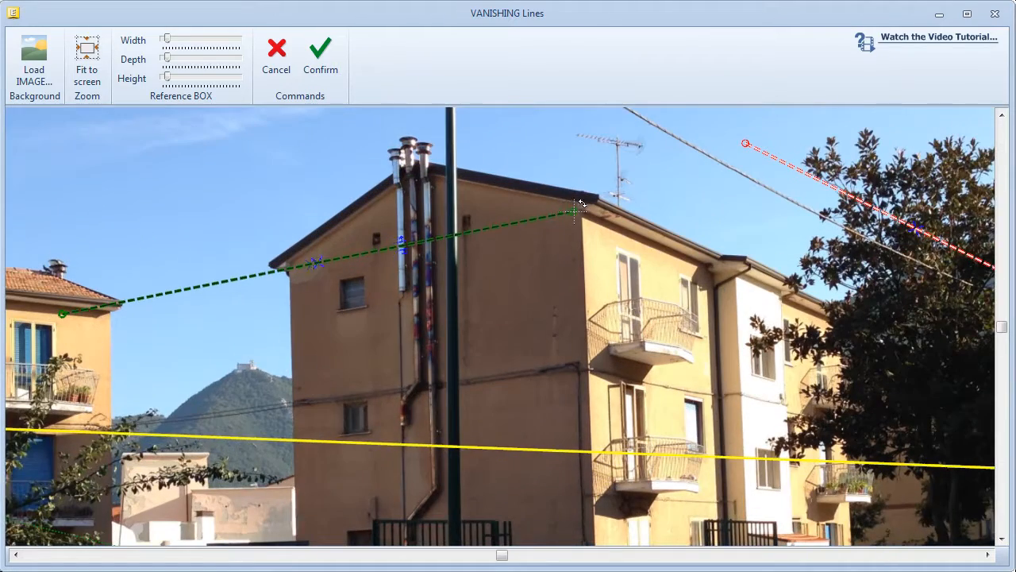
pyautogui.scroll(-1, 576, 211)
pyautogui.moveTo(164, 295); pyautogui.dragTo(341, 249)
pyautogui.scroll(3, 344, 267)
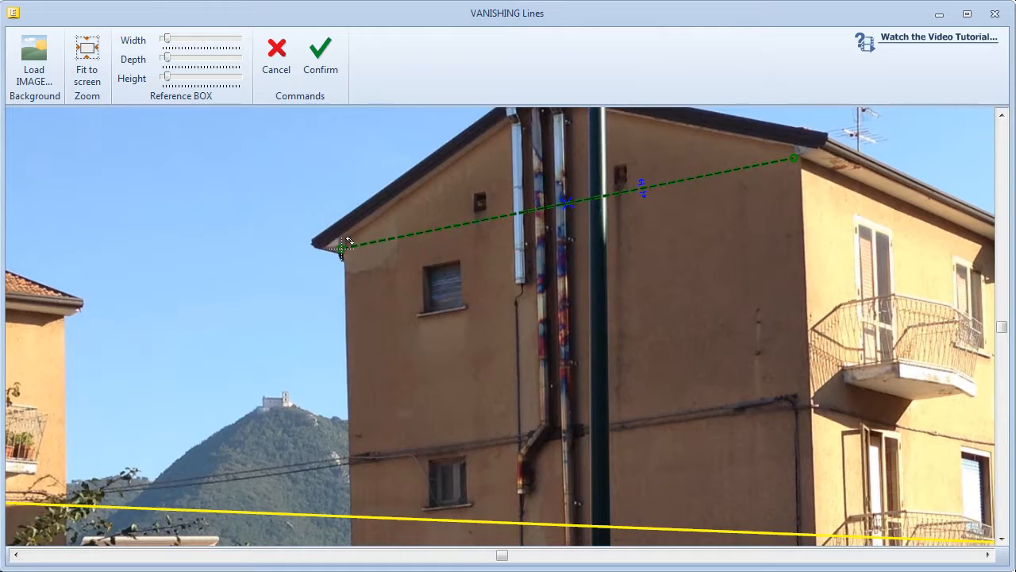
# - Align the lower green vanishing line with the horizontal cable line across the building's shaded side wall
pyautogui.scroll(-5, 347, 248)
pyautogui.moveTo(408, 539); pyautogui.dragTo(517, 236)
pyautogui.scroll(2, 490, 349)
pyautogui.scroll(2, 505, 304)
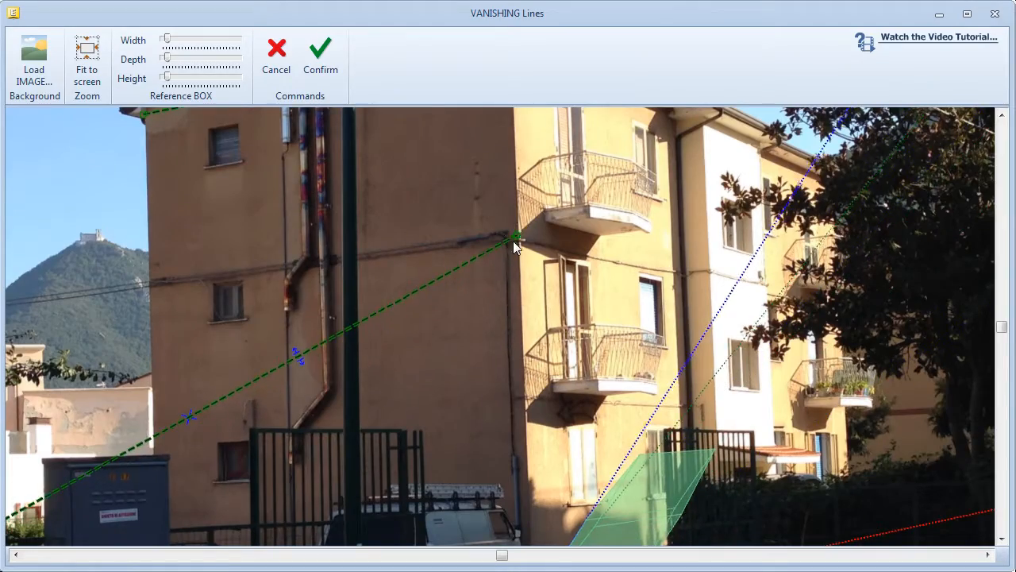
pyautogui.scroll(-5, 513, 242)
pyautogui.moveTo(243, 400); pyautogui.dragTo(387, 253)
pyautogui.scroll(4, 333, 287)
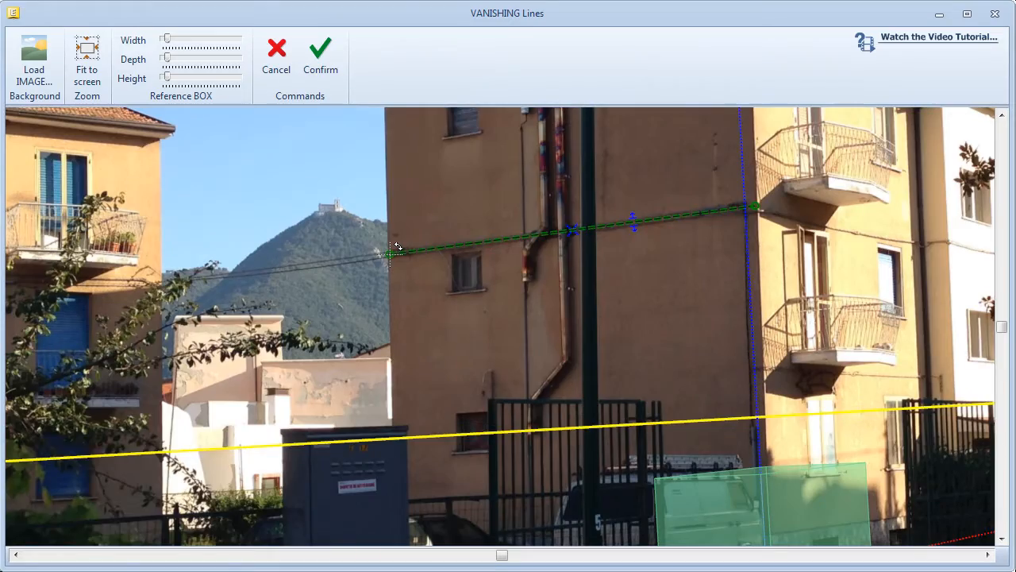
# - Align the upper red vanishing line with the eaves of the building's sunlit front, starting at the near corner
pyautogui.scroll(-2, 392, 247)
pyautogui.scroll(-1, 392, 247)
pyautogui.moveTo(393, 248); pyautogui.dragTo(312, 293, button='middle')
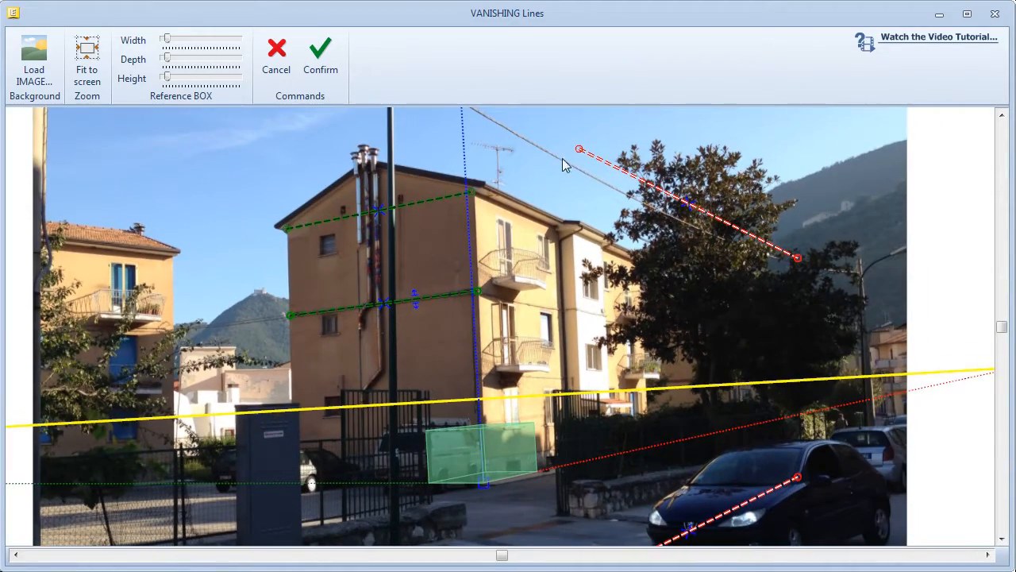
pyautogui.moveTo(579, 149); pyautogui.dragTo(436, 190)
pyautogui.scroll(4, 503, 193)
pyautogui.scroll(-3, 443, 183)
pyautogui.moveTo(947, 296); pyautogui.dragTo(637, 292)
pyautogui.scroll(2, 747, 295)
pyautogui.scroll(1, 673, 288)
pyautogui.scroll(1, 664, 290)
pyautogui.scroll(-4, 637, 292)
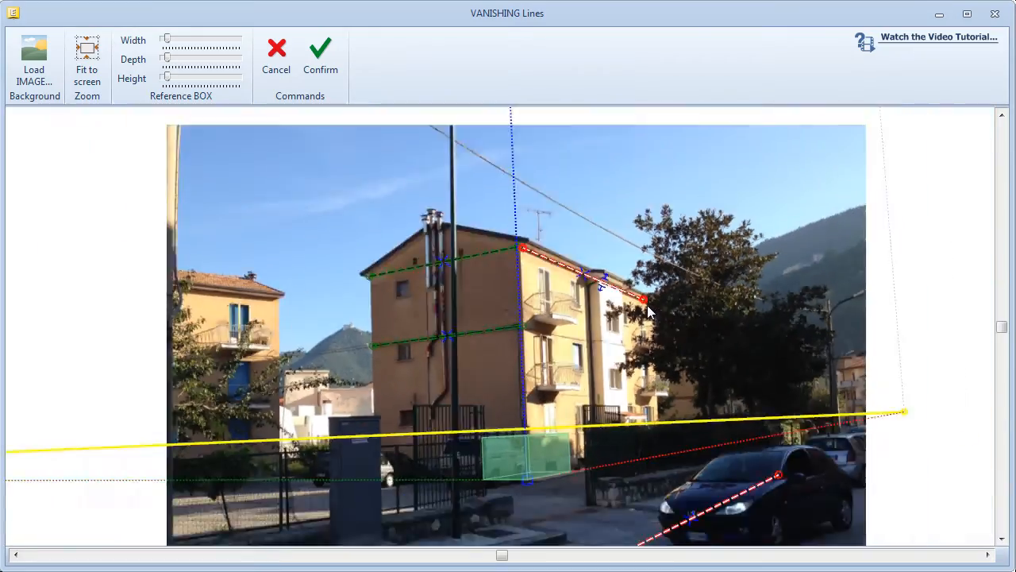
# - Align the lower red vanishing line with the bases of the lower balconies on the building's sunlit front
pyautogui.scroll(-1, 649, 435)
pyautogui.moveTo(624, 505); pyautogui.dragTo(513, 318)
pyautogui.scroll(2, 601, 385)
pyautogui.scroll(3, 580, 371)
pyautogui.scroll(2, 580, 365)
pyautogui.scroll(-5, 525, 330)
pyautogui.moveTo(827, 432); pyautogui.dragTo(660, 314)
pyautogui.scroll(3, 690, 354)
pyautogui.scroll(-5, 660, 315)
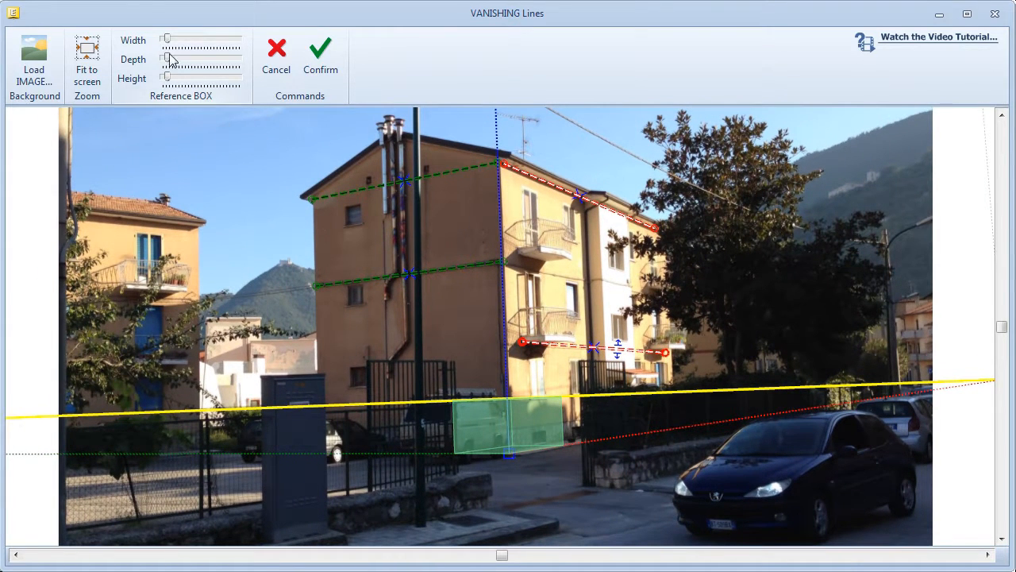
# - Enlarge the reference box in width, depth and height to enclose the photographed building, and confirm the vanishing lines
pyautogui.moveTo(167, 44); pyautogui.dragTo(192, 80)
pyautogui.scroll(-1, 330, 355)
pyautogui.moveTo(331, 355); pyautogui.dragTo(382, 385, button='middle')
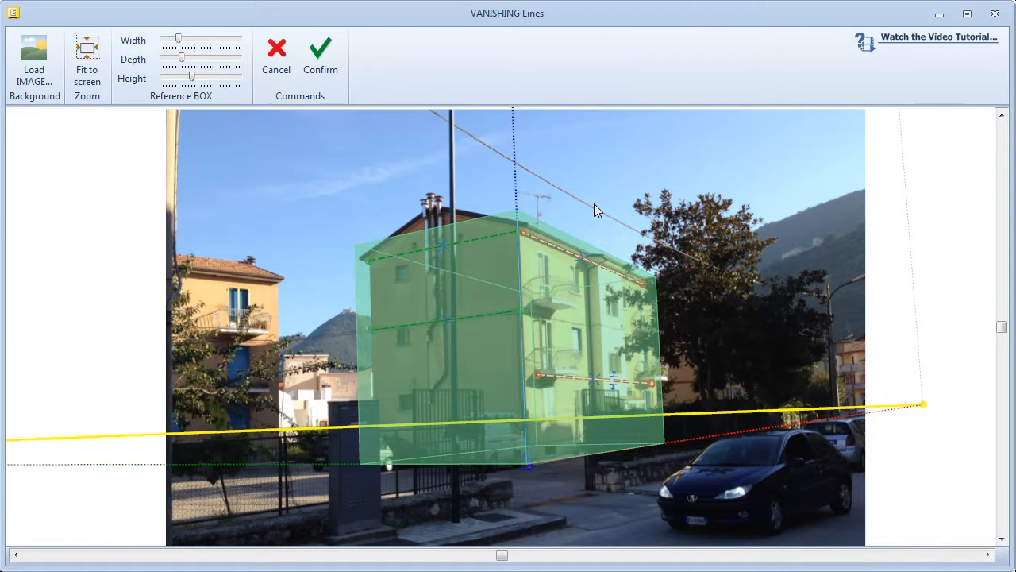
pyautogui.click(319, 52)
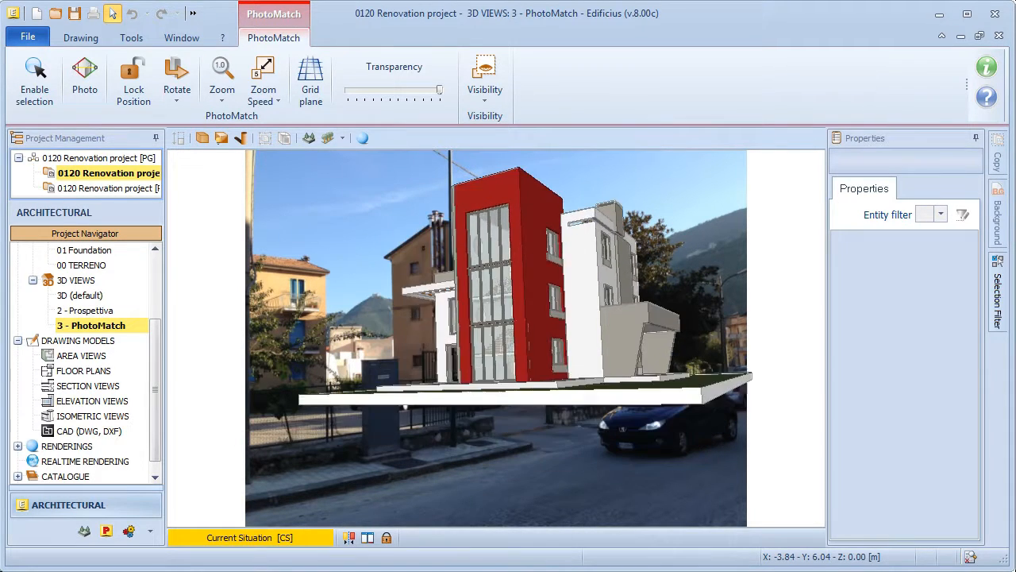
# - Reposition the model in the photo and hide the entity types of its selected ground and paving slabs
pyautogui.moveTo(499, 336); pyautogui.dragTo(487, 360, button='middle')
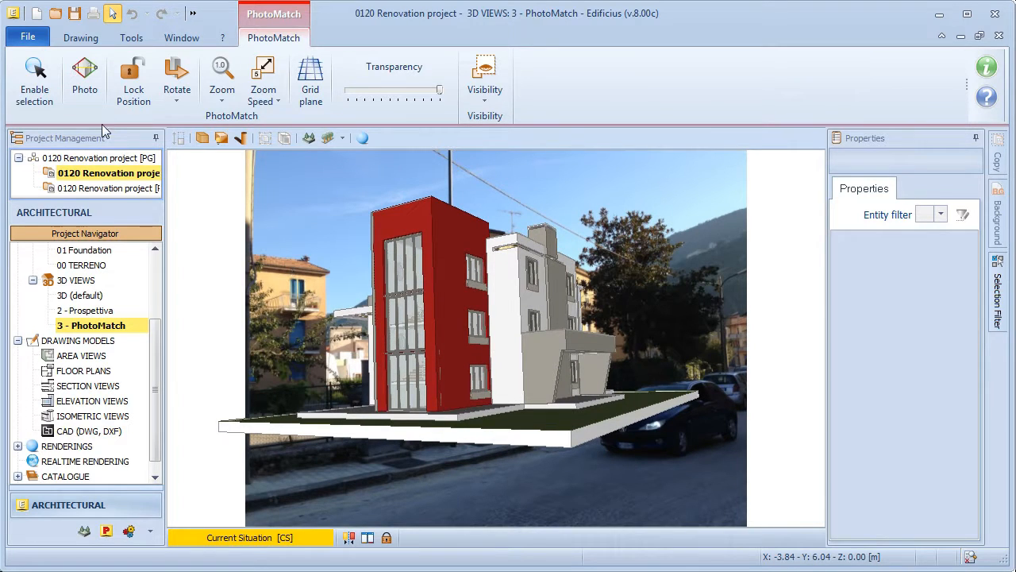
pyautogui.click(37, 76)
pyautogui.click(492, 439)
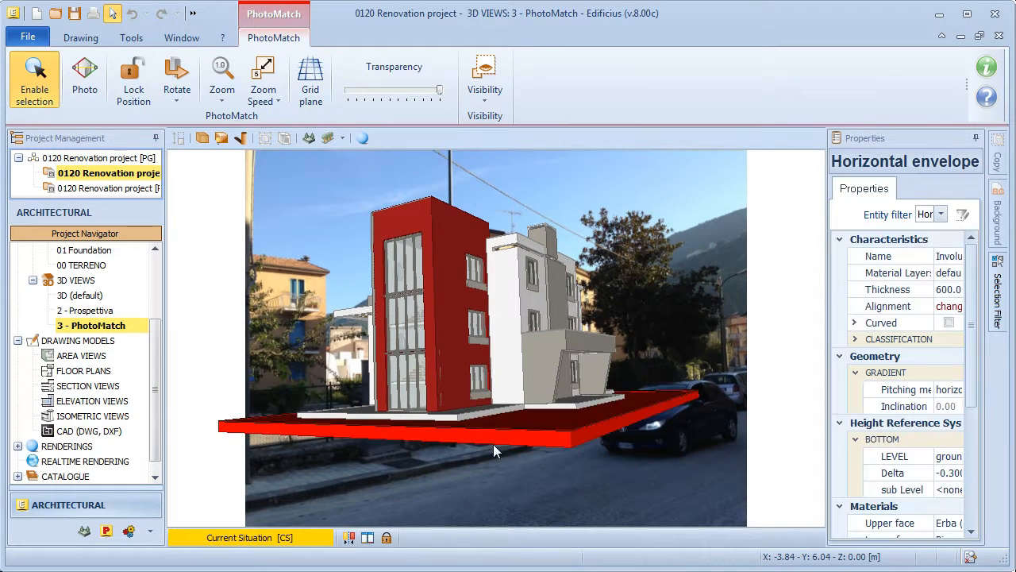
pyautogui.keyDown('ctrl'); pyautogui.click(477, 409); pyautogui.keyUp('ctrl')
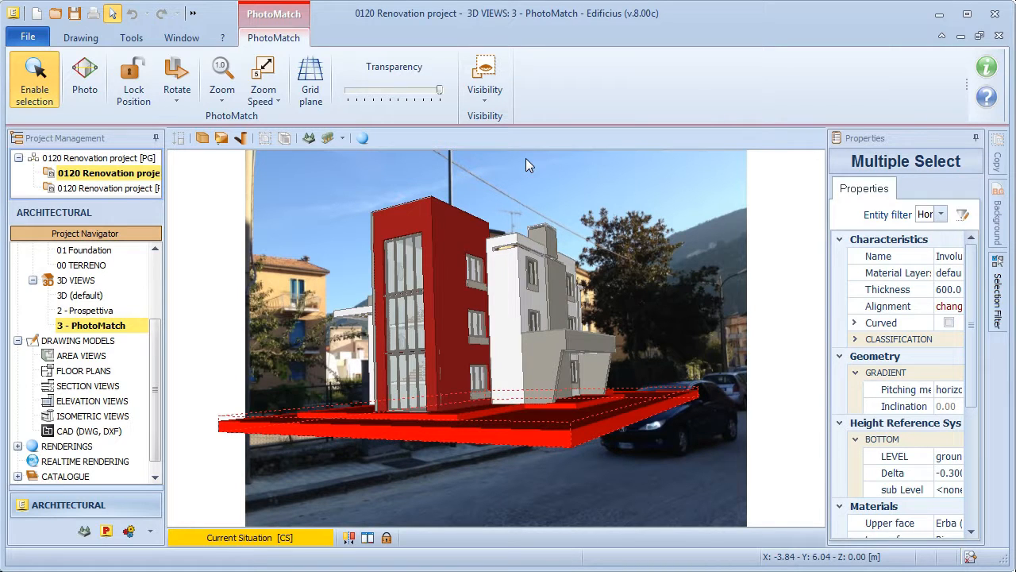
pyautogui.click(484, 80)
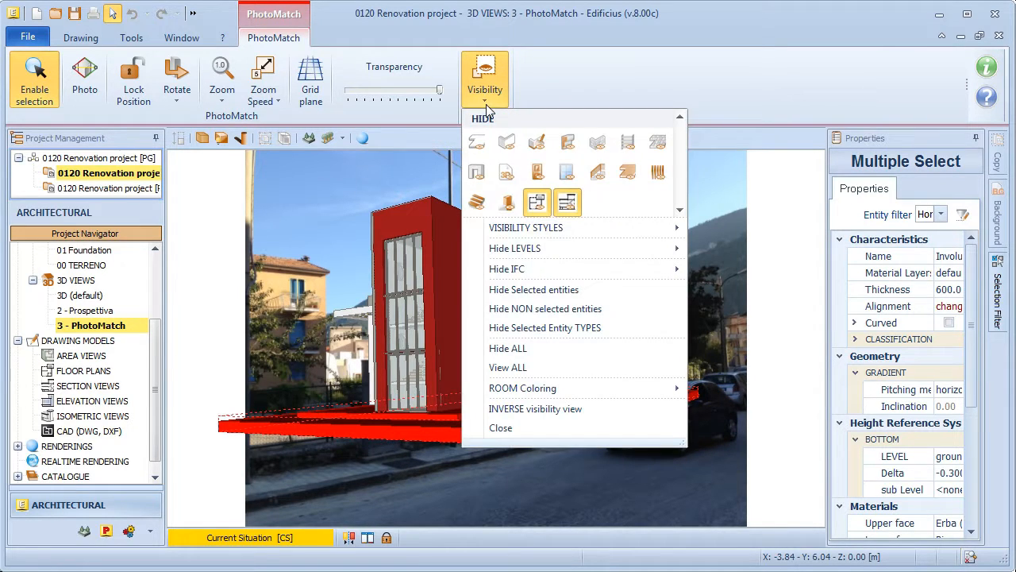
pyautogui.click(530, 327)
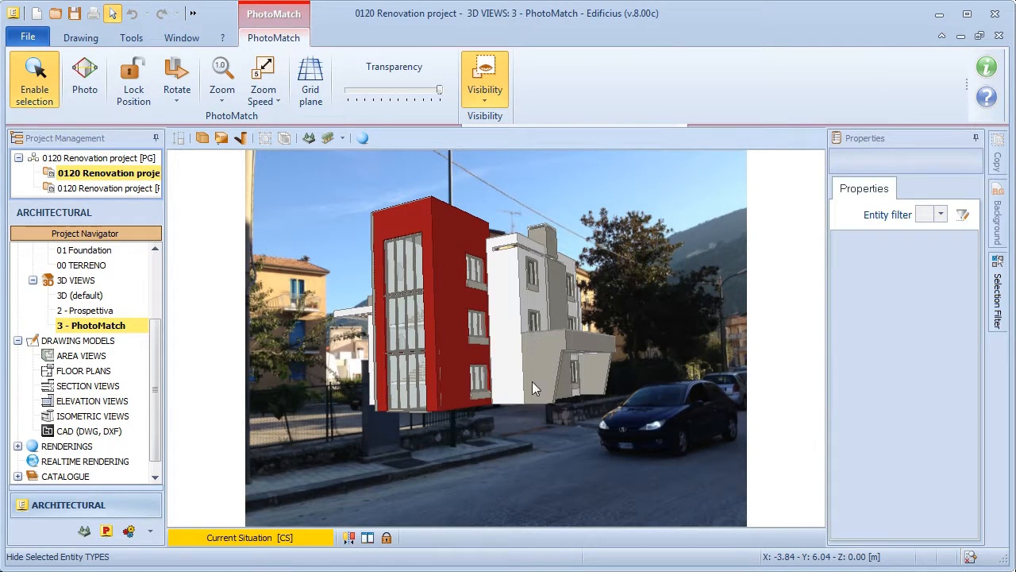
# - Enlarge the model slightly and rotate it clockwise in 90° steps until the brick-coloured balcony side faces the street
pyautogui.scroll(2, 513, 422)
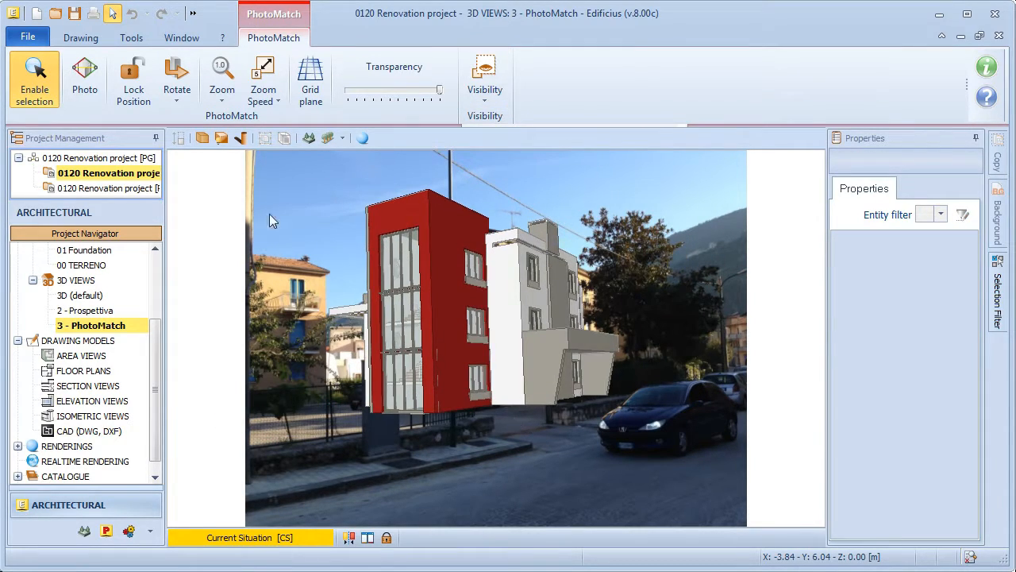
pyautogui.click(177, 99)
pyautogui.click(191, 119)
pyautogui.click(180, 100)
pyautogui.click(190, 120)
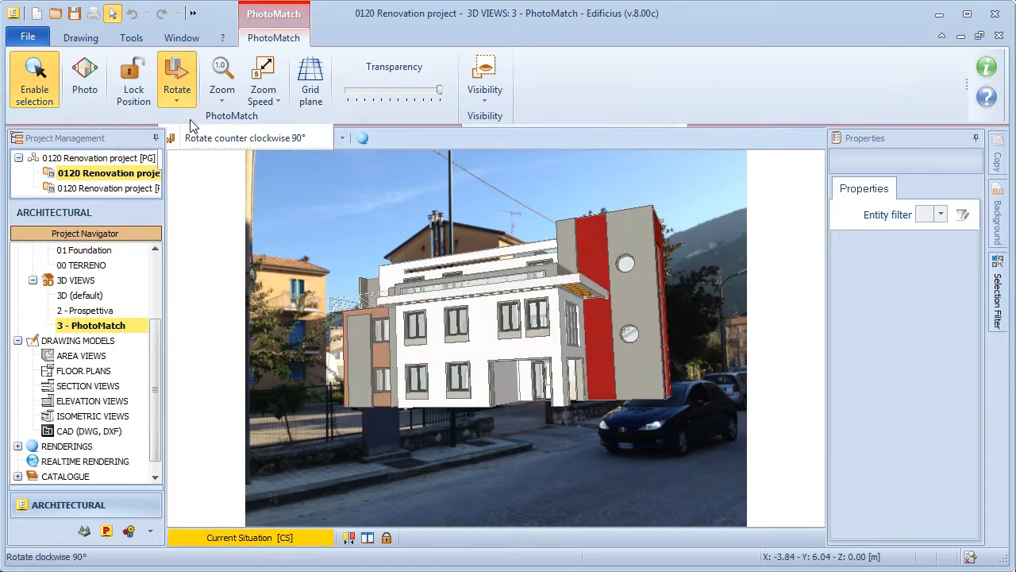
pyautogui.click(191, 126)
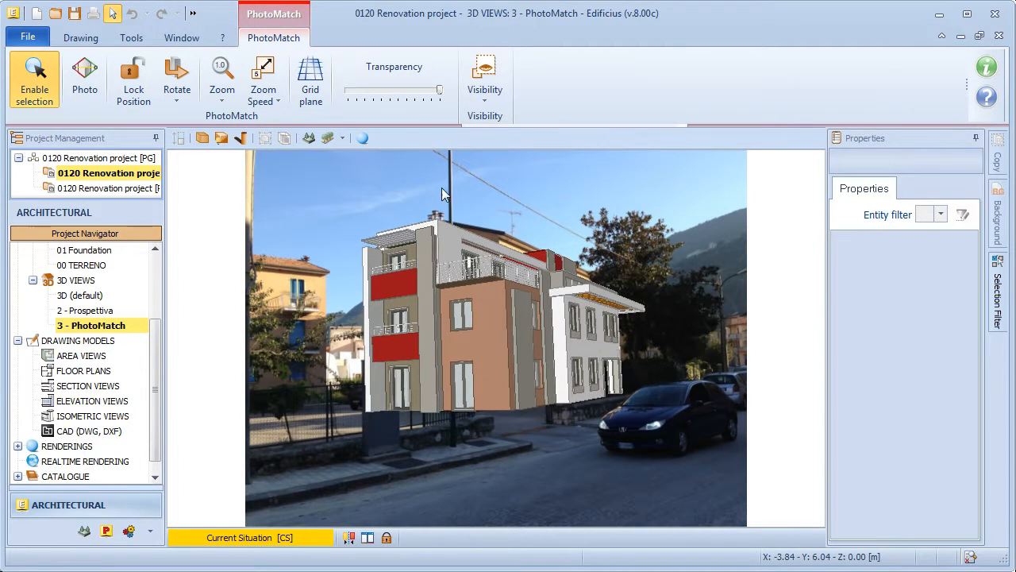
# - Make the model semi-transparent and adjust its size and position to overlap the existing building in the photo
pyautogui.moveTo(439, 92); pyautogui.dragTo(384, 89)
pyautogui.scroll(3, 467, 378)
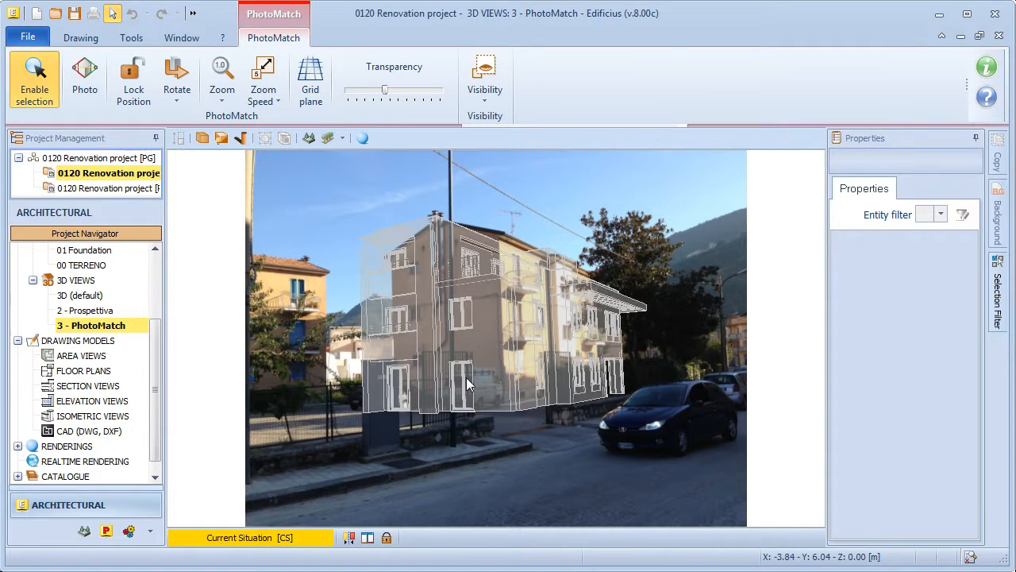
pyautogui.moveTo(471, 381)
pyautogui.mouseDown(button='middle')
pyautogui.moveTo(482, 379)
pyautogui.moveTo(465, 373)
pyautogui.moveTo(470, 383)
pyautogui.mouseUp(button='middle')
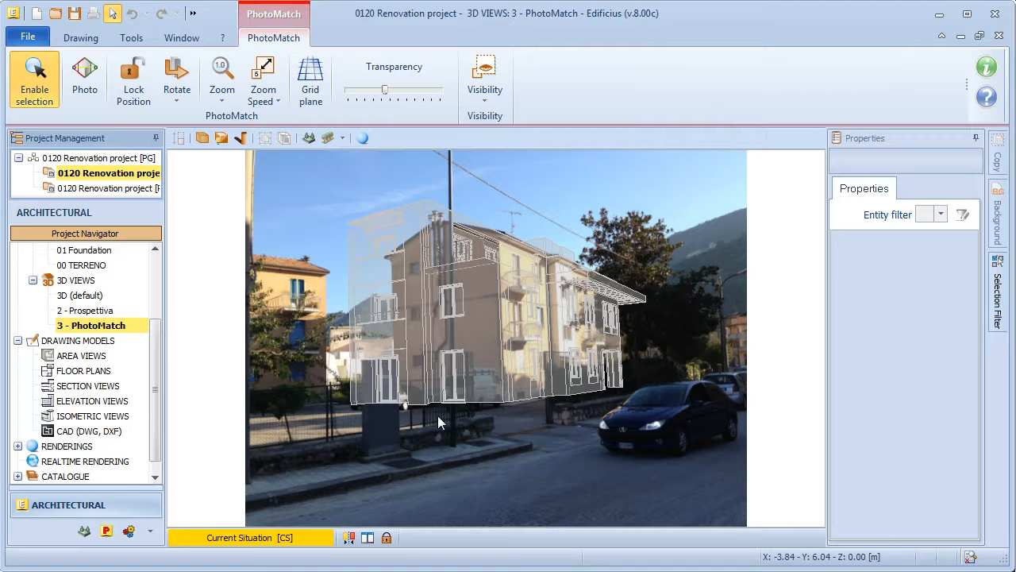
# - Restore the model to full opacity and display its material textures in the PhotoMatch view
pyautogui.moveTo(384, 94); pyautogui.dragTo(439, 94)
pyautogui.click(201, 137)
pyautogui.click(247, 359)
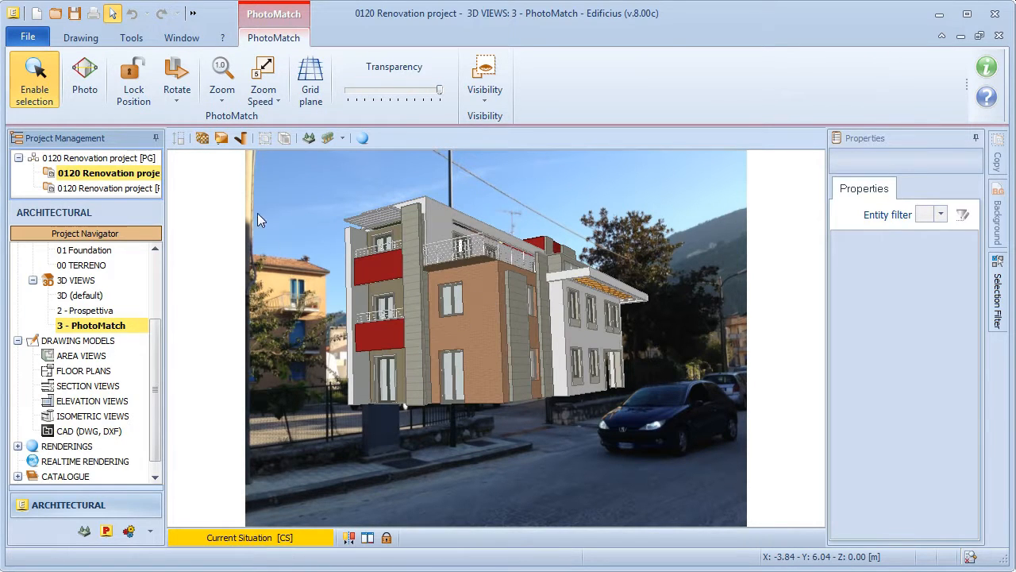
# - Enable shadows in the PhotoMatch view and set the sun time to 11:05:19 on 30/08/2016
pyautogui.click(241, 137)
pyautogui.moveTo(617, 245); pyautogui.dragTo(663, 242)
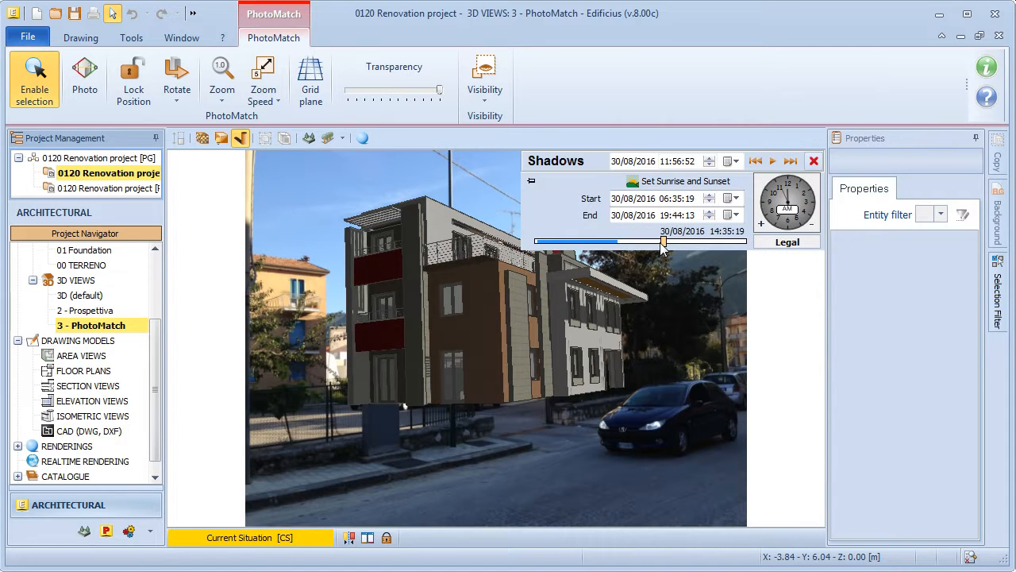
pyautogui.moveTo(664, 243); pyautogui.dragTo(599, 248)
pyautogui.click(762, 226)
pyautogui.click(762, 226)
pyautogui.click(762, 225)
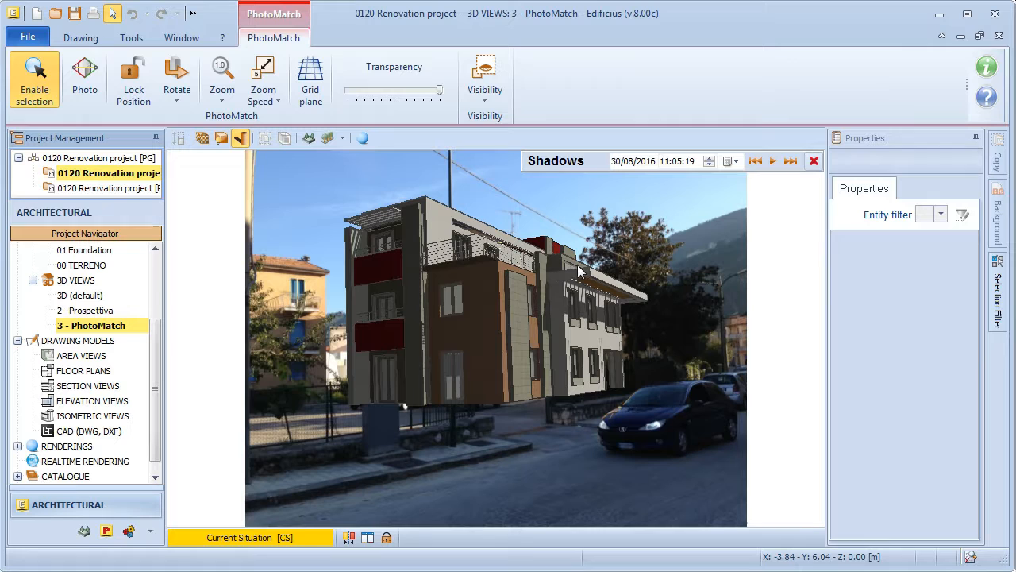
# - Review the quality, lighting and output dimension settings in the Render Options and close them without starting a render
pyautogui.click(363, 138)
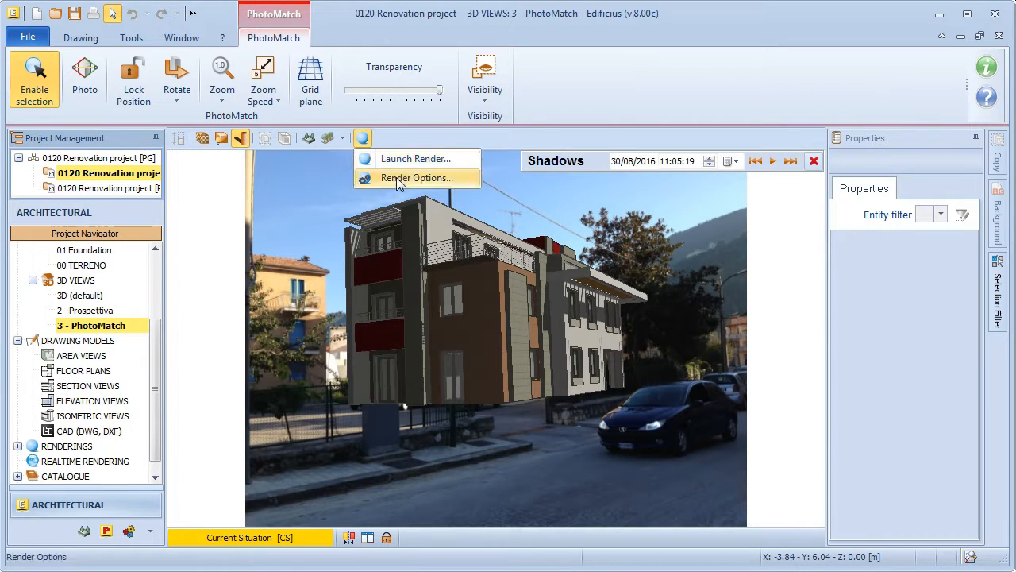
pyautogui.click(366, 176)
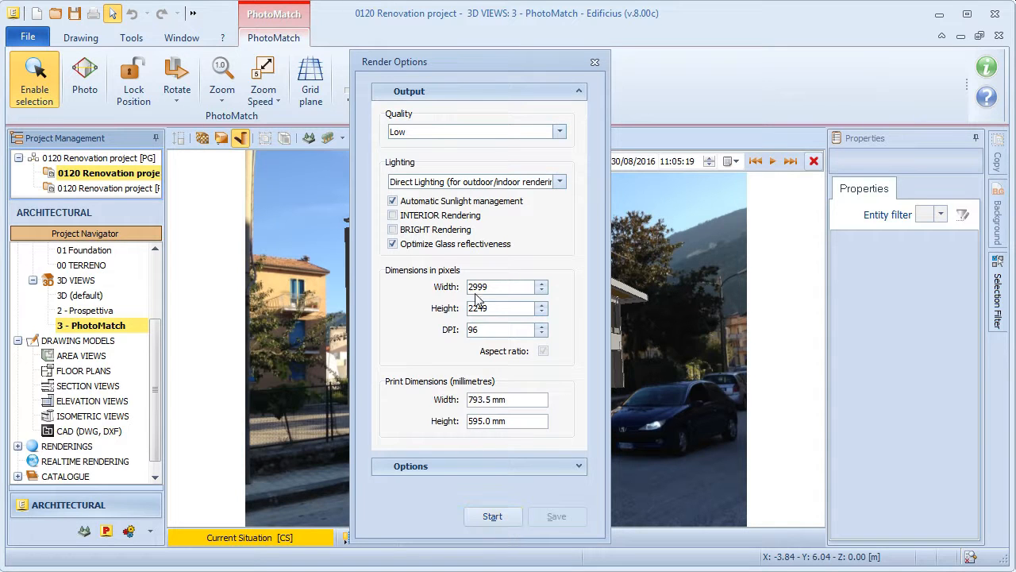
pyautogui.click(595, 62)
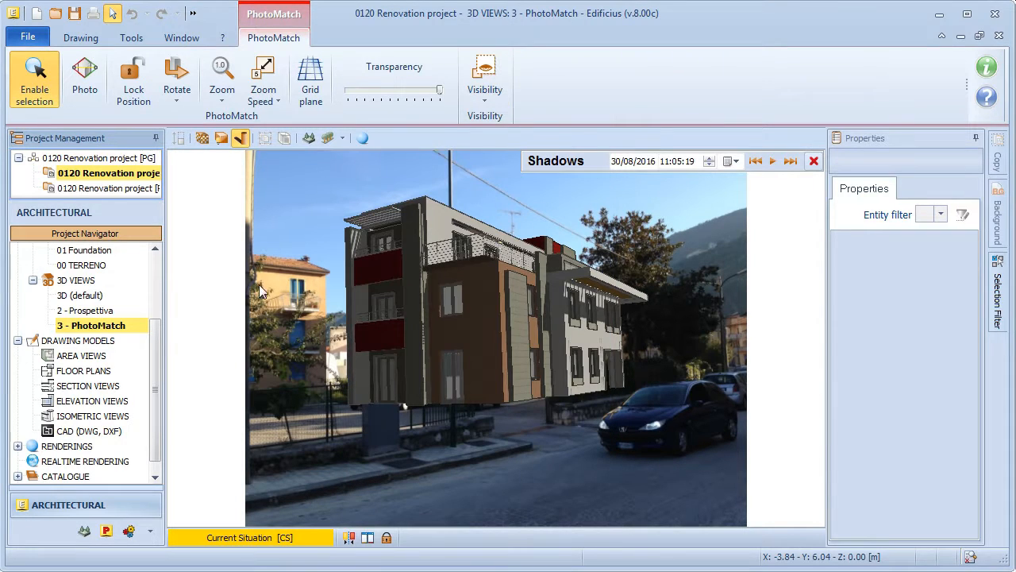
# - Open the saved rendering "Rendering (9) foto" from the project's renderings
pyautogui.scroll(-1, 158, 367)
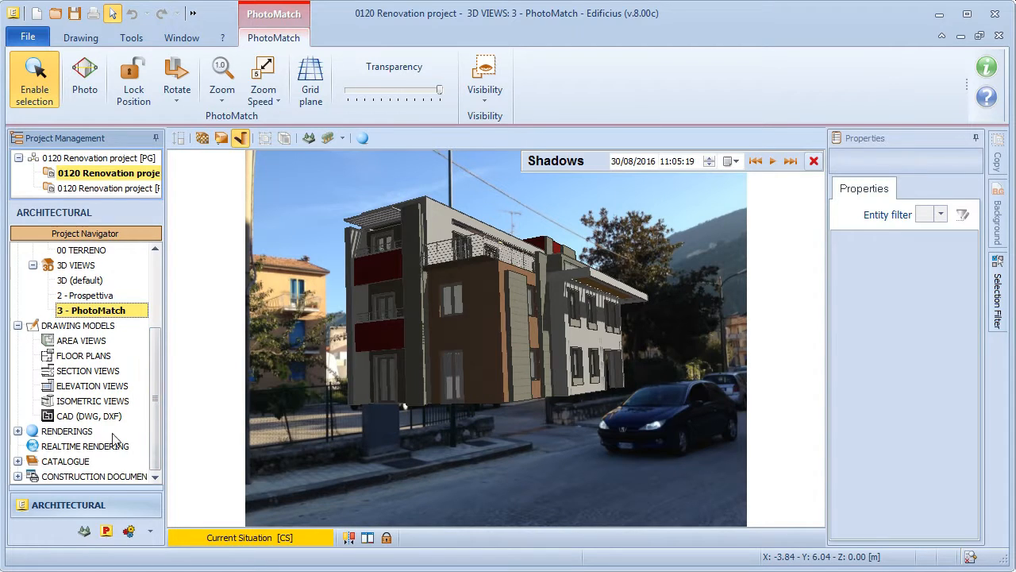
pyautogui.click(17, 431)
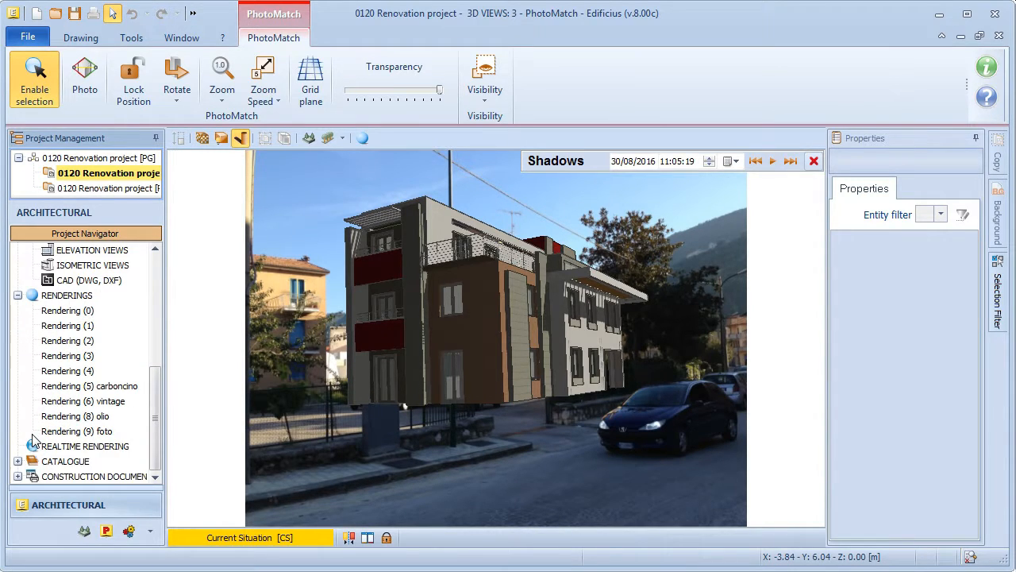
pyautogui.doubleClick(76, 432)
pyautogui.scroll(3, 407, 386)
pyautogui.scroll(-2, 490, 390)
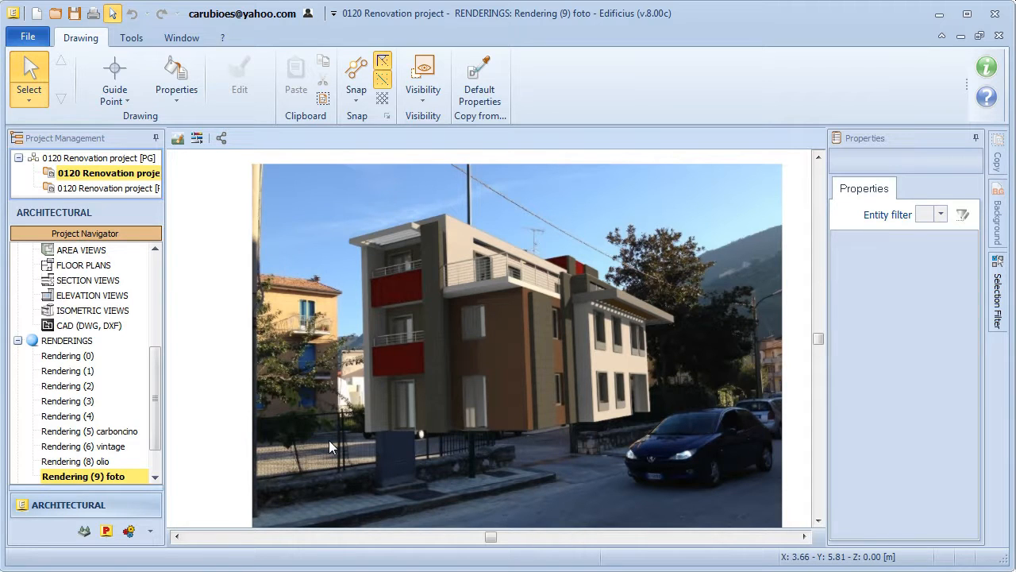
# - Open the rendering in the PhotoMatched image editor and make the rendered building semi-transparent
pyautogui.click(177, 142)
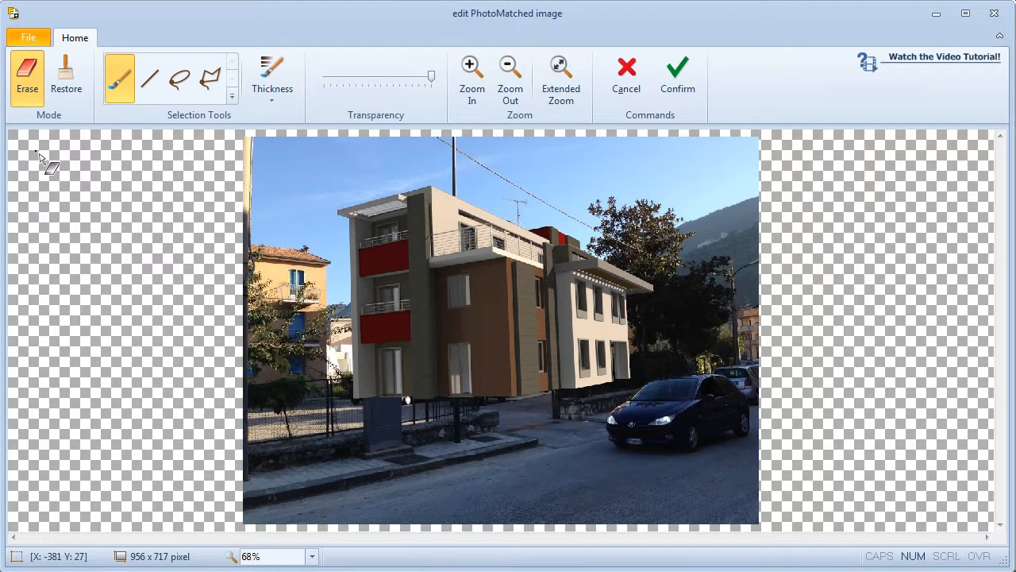
pyautogui.scroll(3, 534, 350)
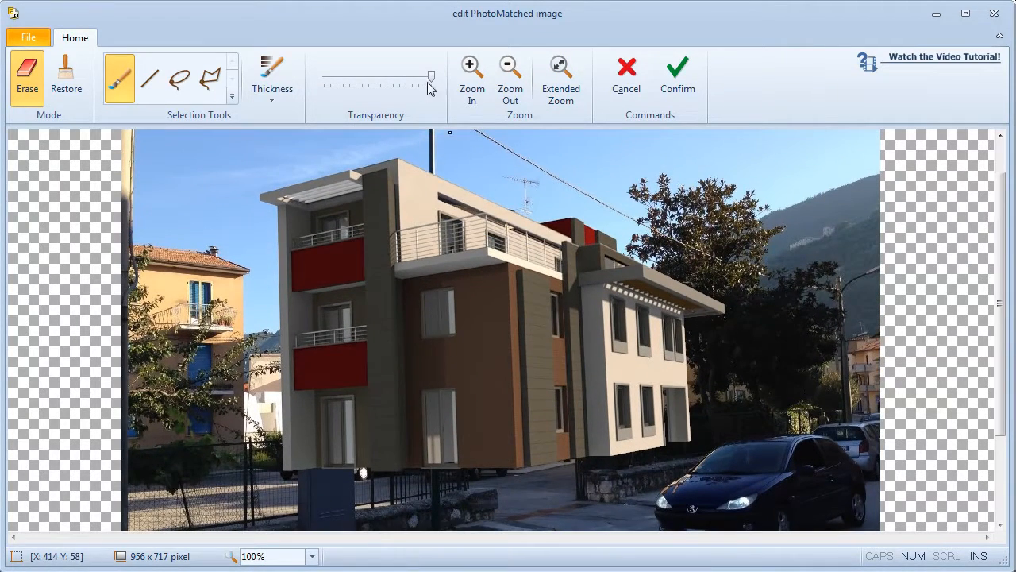
pyautogui.moveTo(431, 77); pyautogui.dragTo(393, 86)
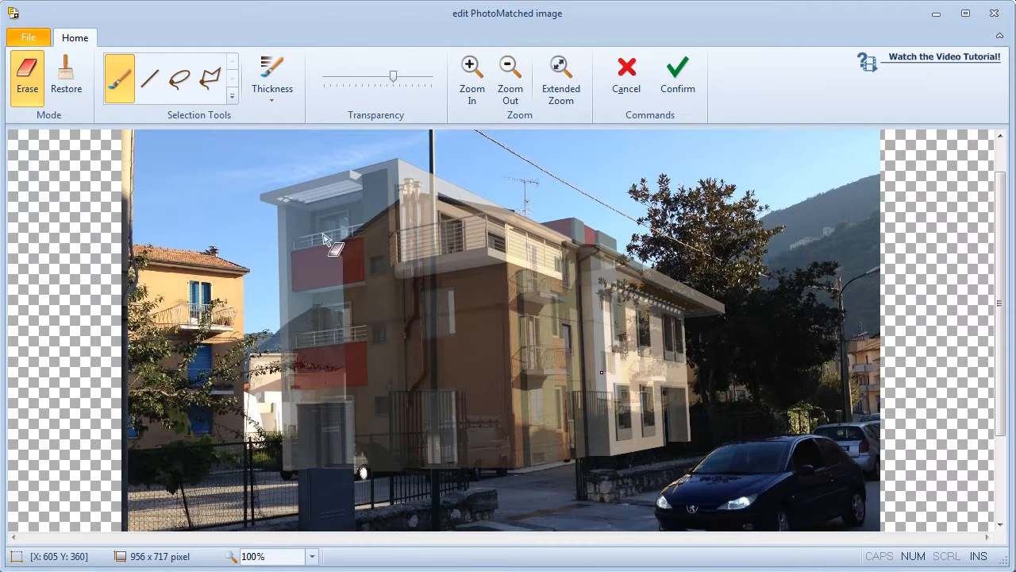
# - Erase the rendered building over the hedge and stone wall behind the dark car using a polygonal selection
pyautogui.click(223, 89)
pyautogui.moveTo(764, 405); pyautogui.dragTo(653, 410)
pyautogui.moveTo(583, 419)
pyautogui.mouseDown()
pyautogui.moveTo(574, 456)
pyautogui.moveTo(640, 479)
pyautogui.moveTo(742, 463)
pyautogui.moveTo(746, 438)
pyautogui.mouseUp()
pyautogui.rightClick(747, 444)
pyautogui.scroll(-2, 713, 437)
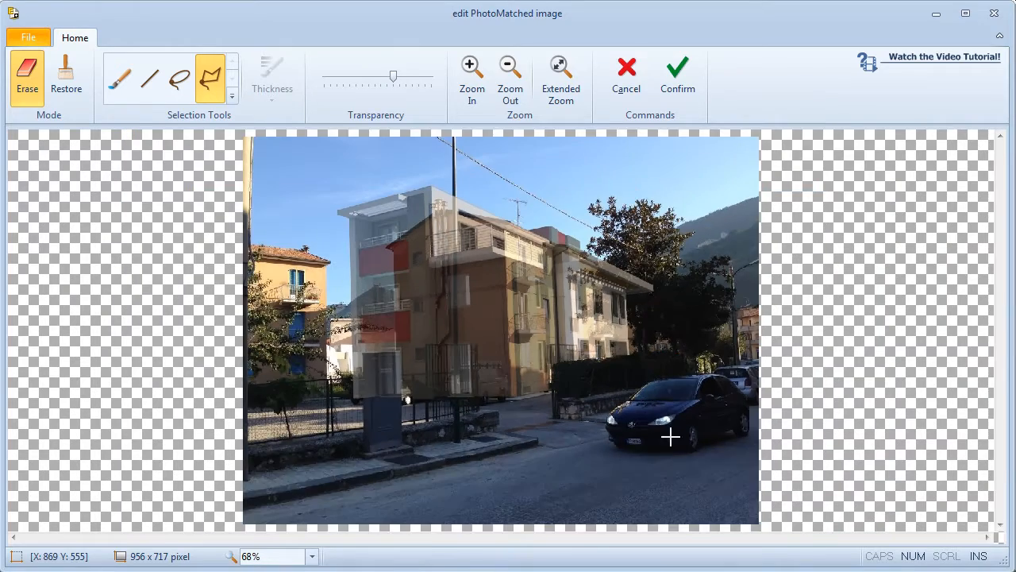
# - Erase the rendered building over the van, parked car, fence and grey utility cabinet with a polygonal outline
pyautogui.scroll(3, 479, 404)
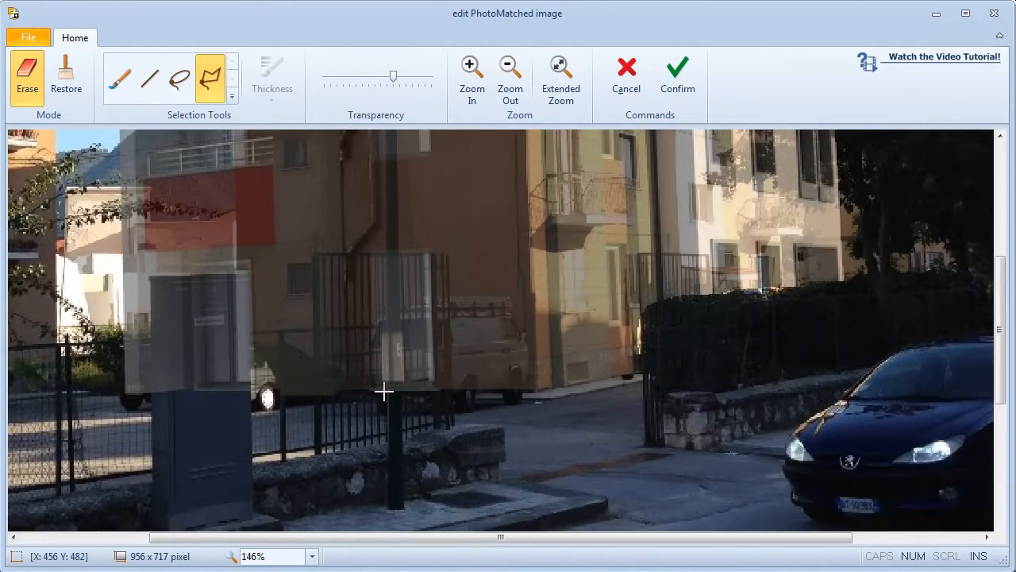
pyautogui.scroll(1, 524, 402)
pyautogui.moveTo(524, 397)
pyautogui.mouseDown()
pyautogui.moveTo(515, 298)
pyautogui.moveTo(391, 309)
pyautogui.moveTo(349, 399)
pyautogui.moveTo(338, 369)
pyautogui.moveTo(295, 345)
pyautogui.moveTo(253, 342)
pyautogui.moveTo(254, 309)
pyautogui.mouseUp()
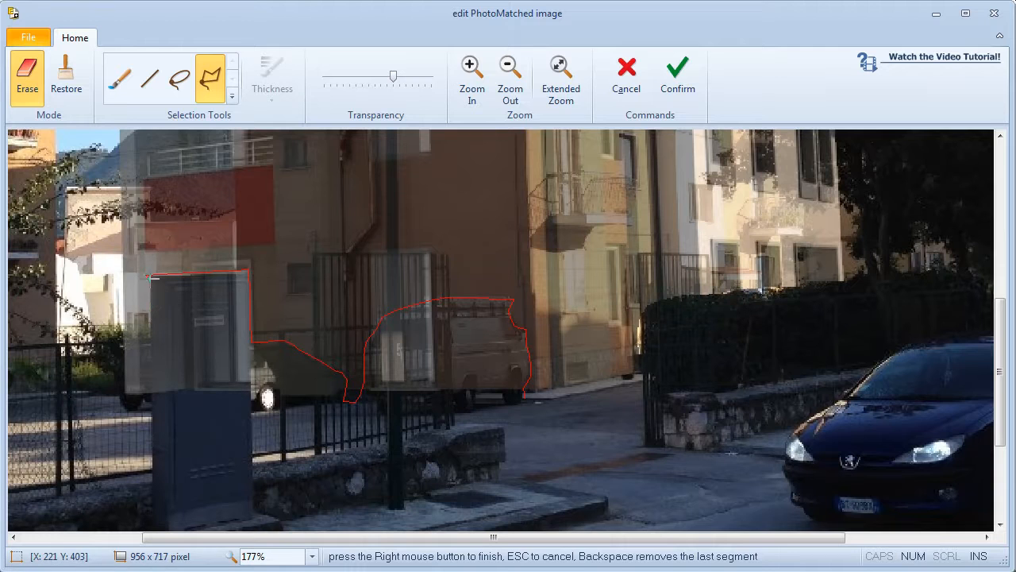
pyautogui.moveTo(151, 284)
pyautogui.mouseDown()
pyautogui.moveTo(150, 344)
pyautogui.moveTo(128, 349)
pyautogui.moveTo(117, 380)
pyautogui.moveTo(130, 422)
pyautogui.moveTo(353, 465)
pyautogui.moveTo(393, 451)
pyautogui.mouseUp()
pyautogui.rightClick(394, 450)
pyautogui.scroll(-6, 396, 438)
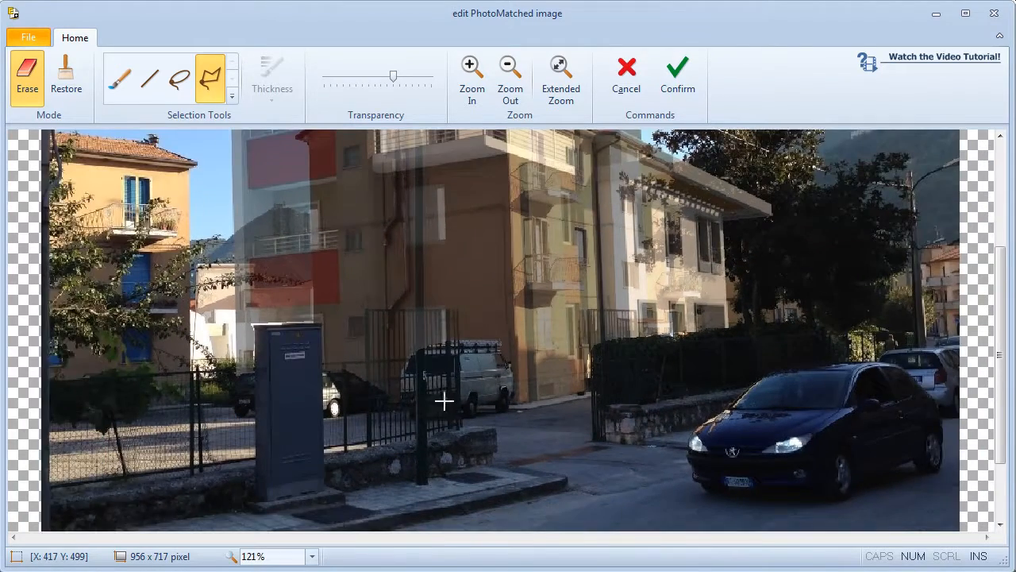
# - Erase the rendered building along the tall street pole with a narrow polygon and restore the render to full opacity
pyautogui.scroll(2, 448, 397)
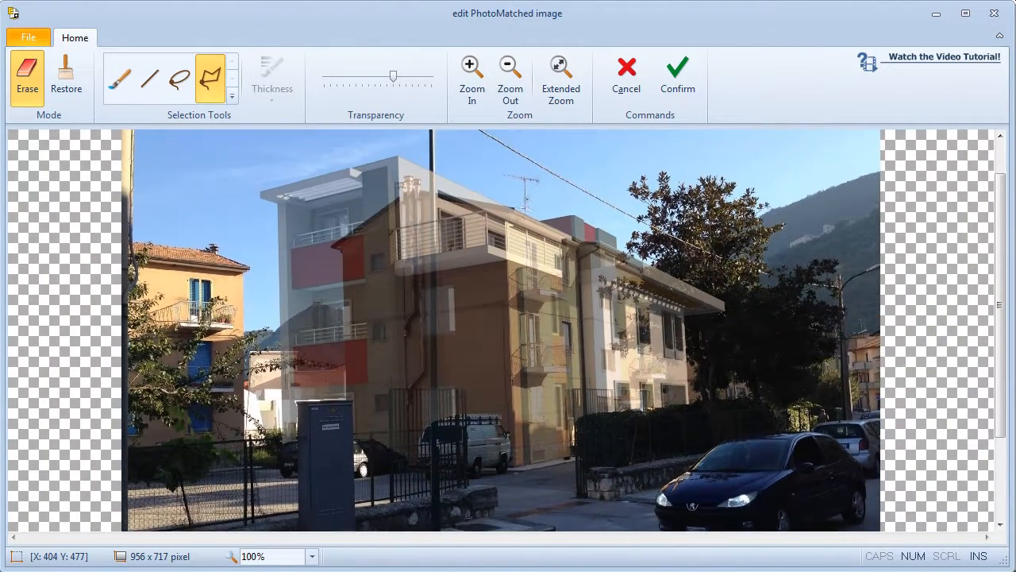
pyautogui.click(439, 459)
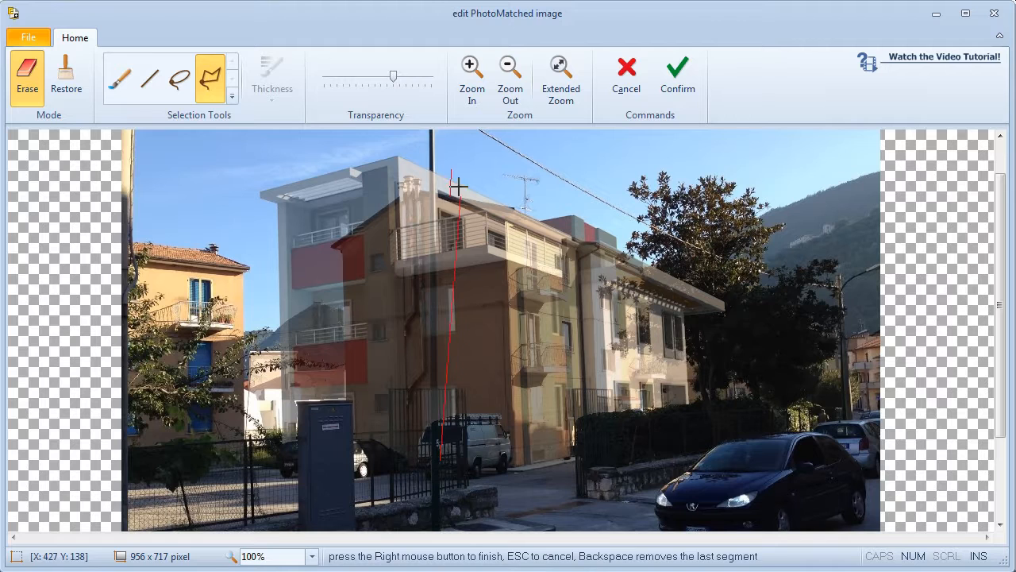
pyautogui.click(428, 145)
pyautogui.click(430, 472)
pyautogui.rightClick(455, 467)
pyautogui.scroll(-1, 458, 463)
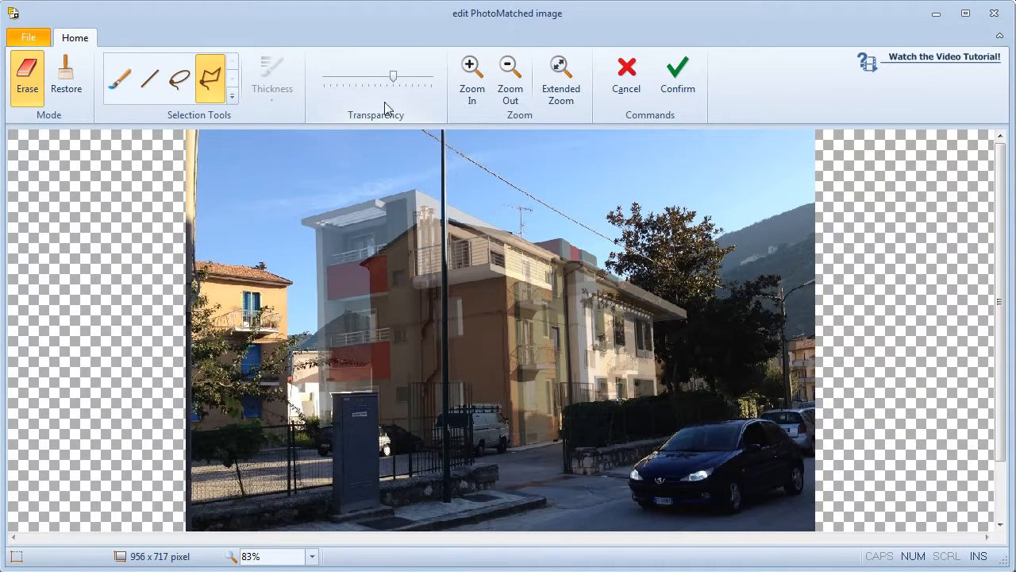
pyautogui.moveTo(393, 77); pyautogui.dragTo(440, 99)
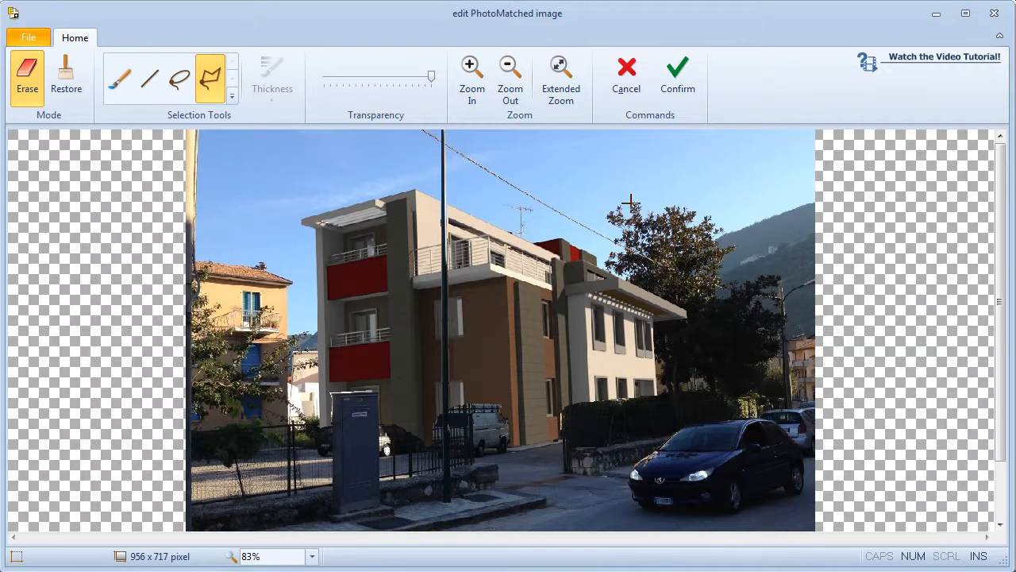
pyautogui.scroll(-1, 709, 209)
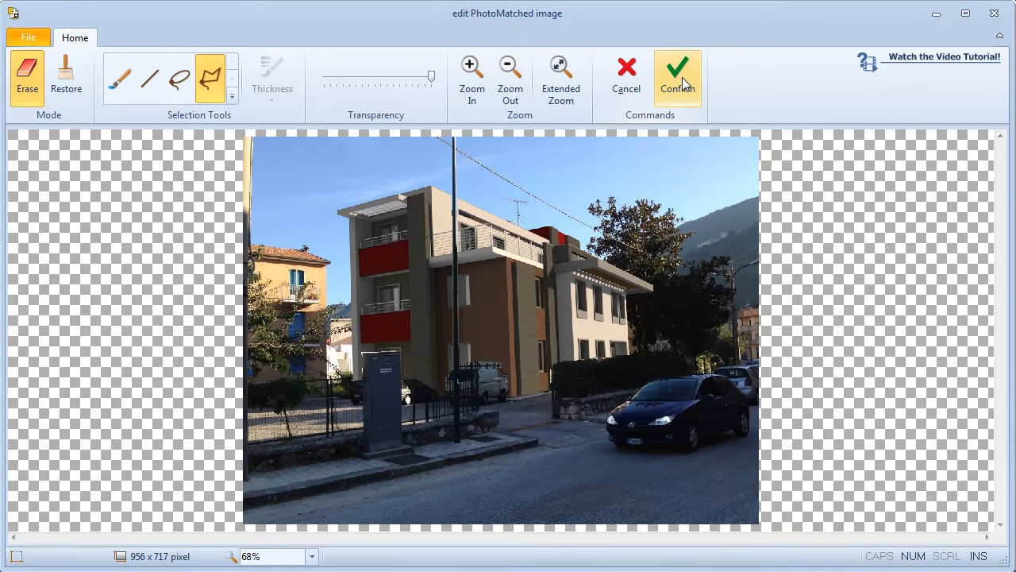